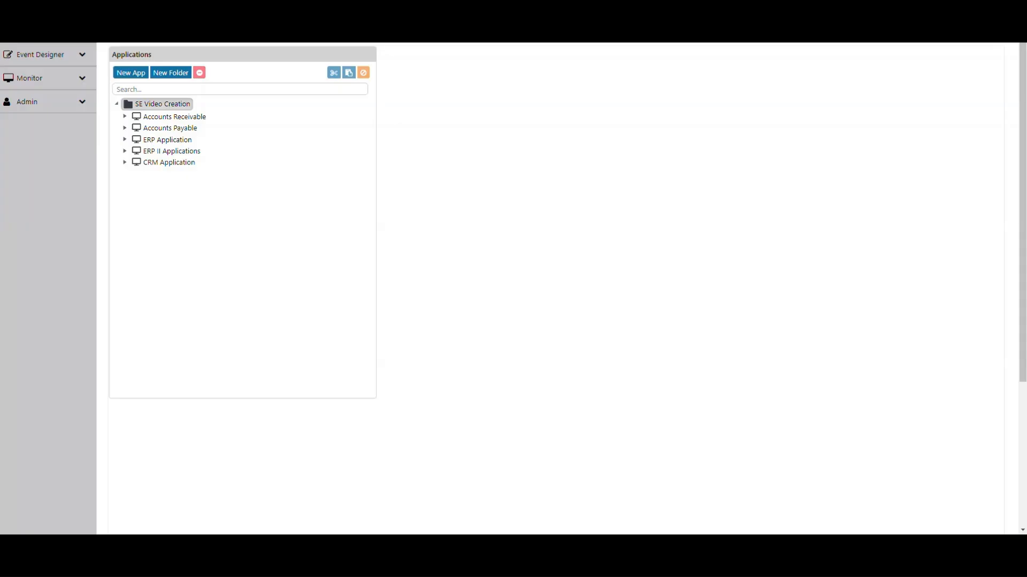
- Open the queries of the ERP Application and start a new query definition
click(45, 54)
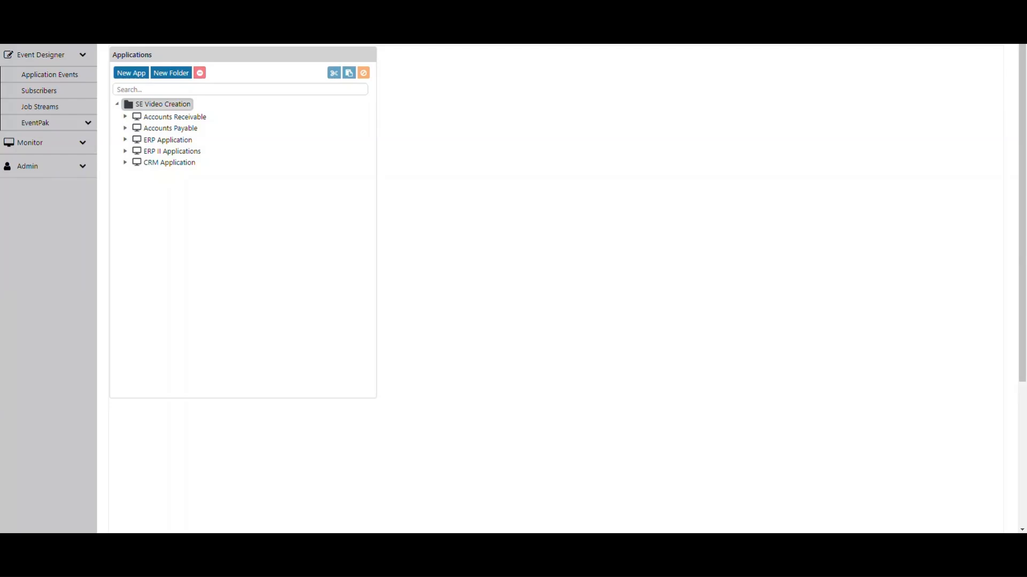
click(125, 140)
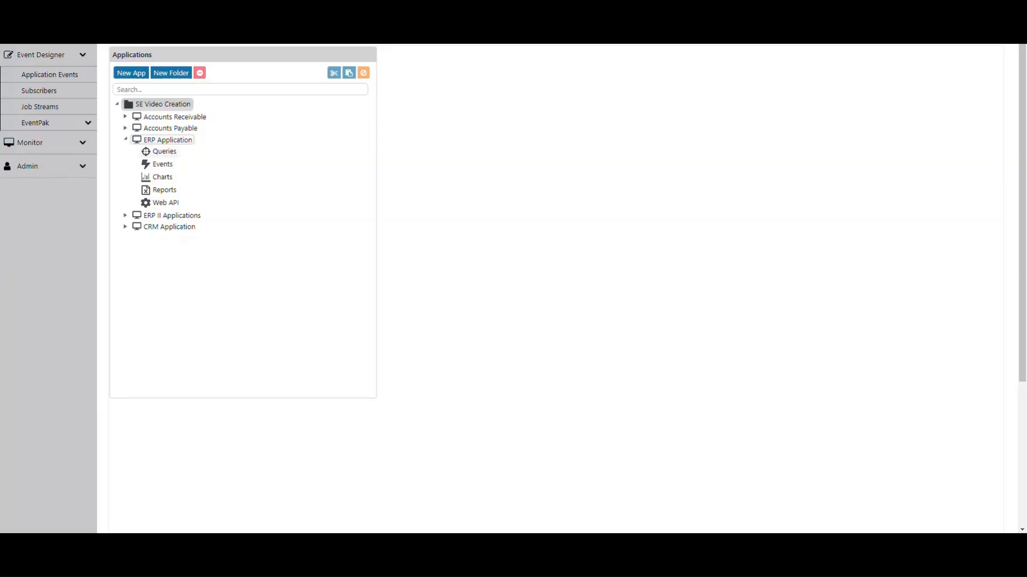
click(160, 153)
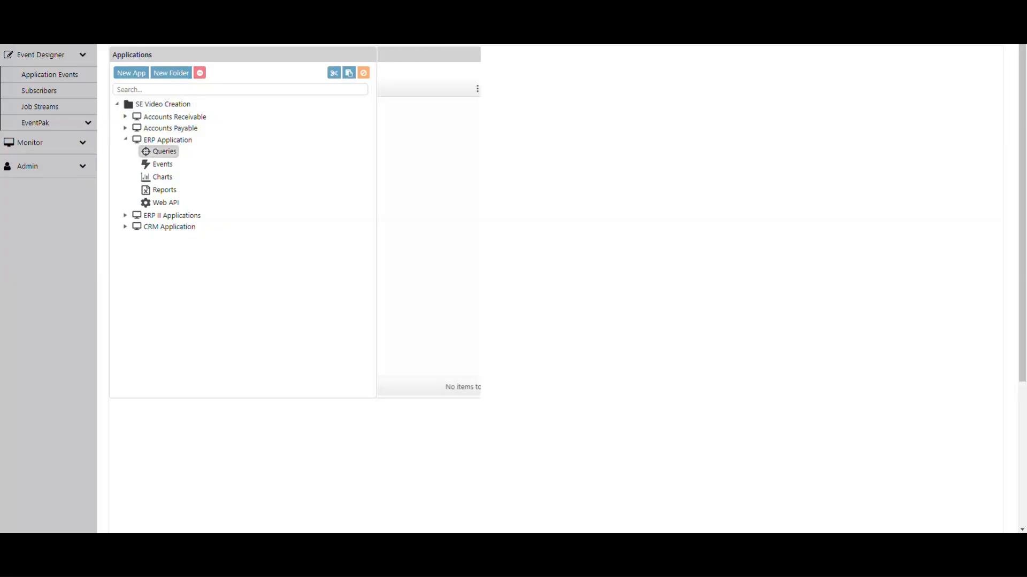
click(404, 72)
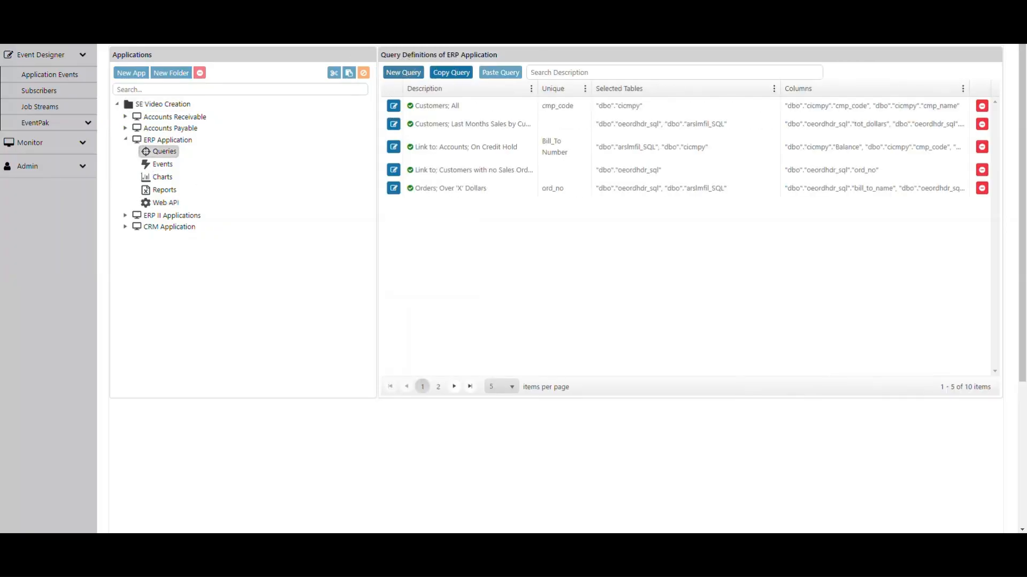
scroll(556, 288, down, 2)
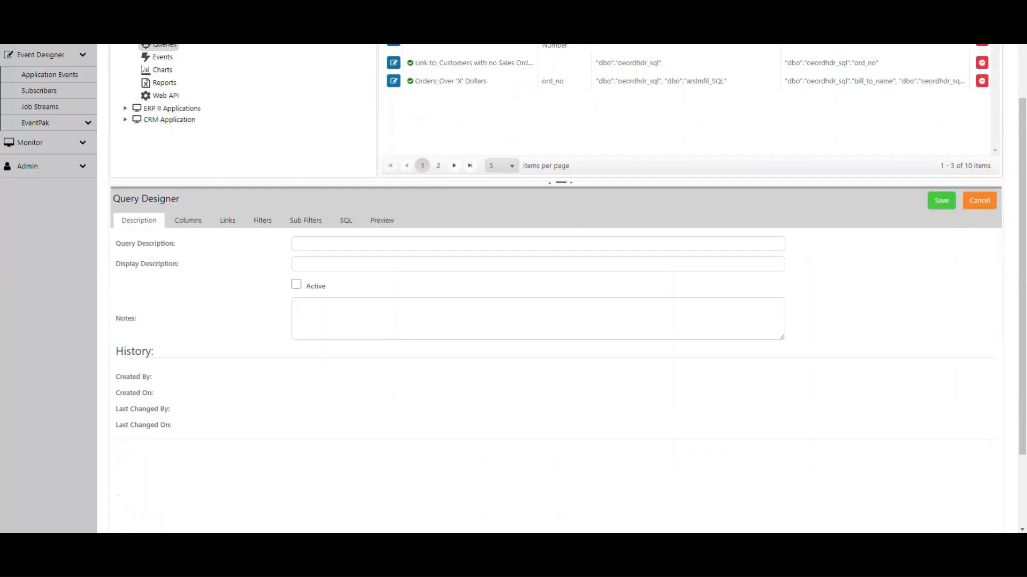
- Describe the query as "Customers; Sales Orders Last Month > 'X' Dollars", use the same display description, and make it active
key(ctrl)
click(297, 243)
text(Customers; Sales Orders Last Month > 'X' Dollars)
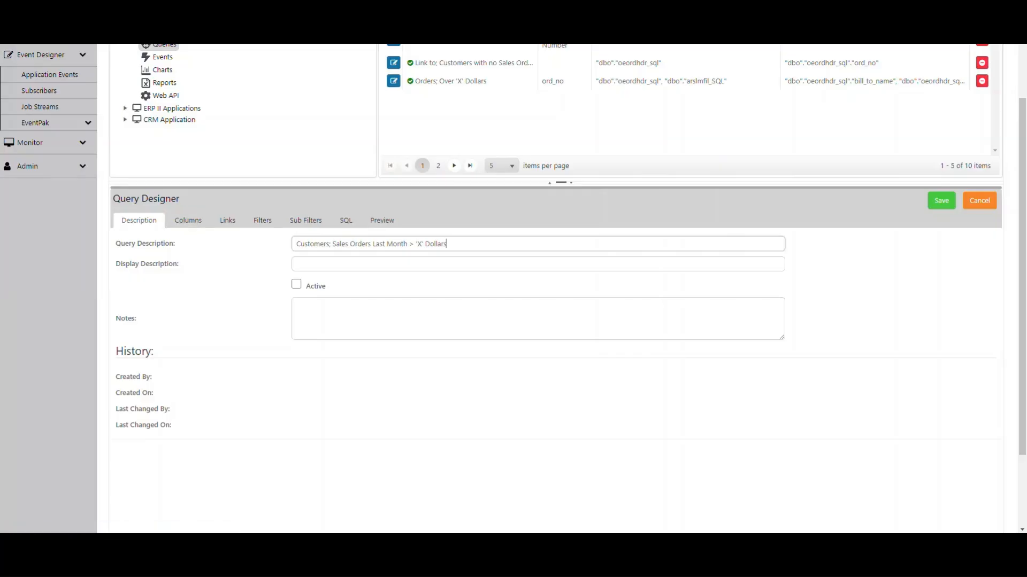
key(Tab)
key(Tab)
key(space)
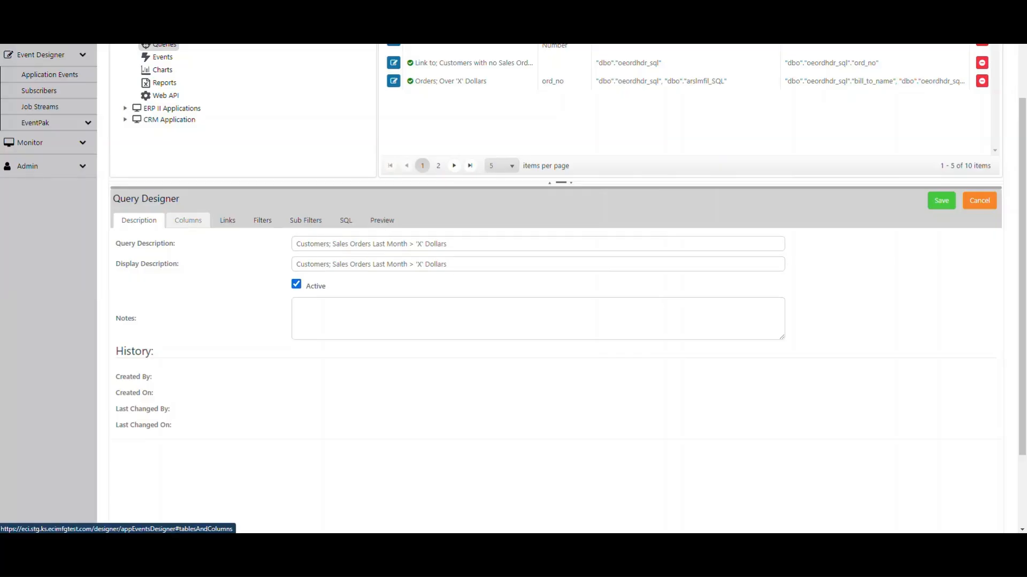
- Search the available tables for "oeordhd" and add the oeordhdr_sql table to the query
click(189, 220)
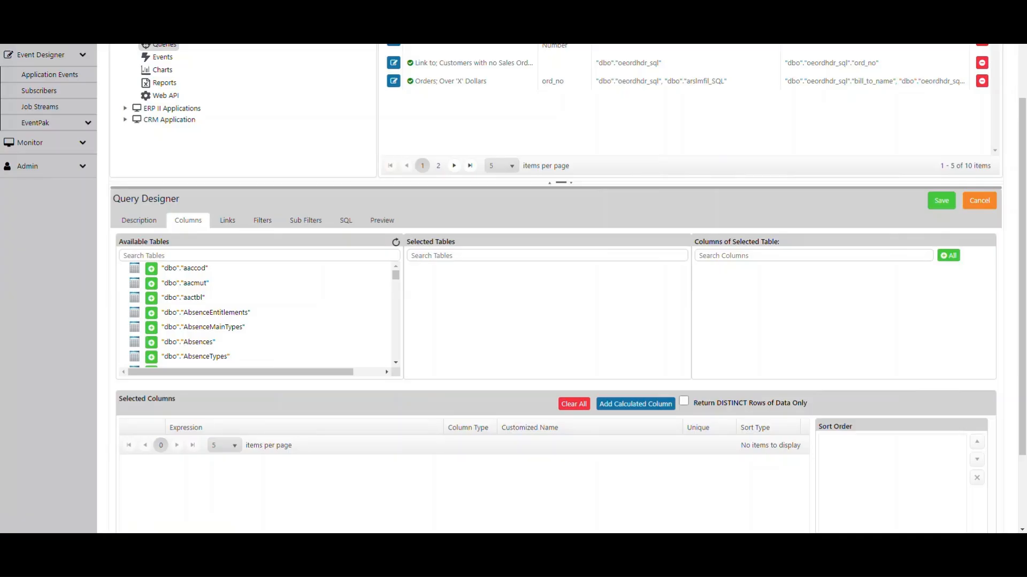
click(200, 256)
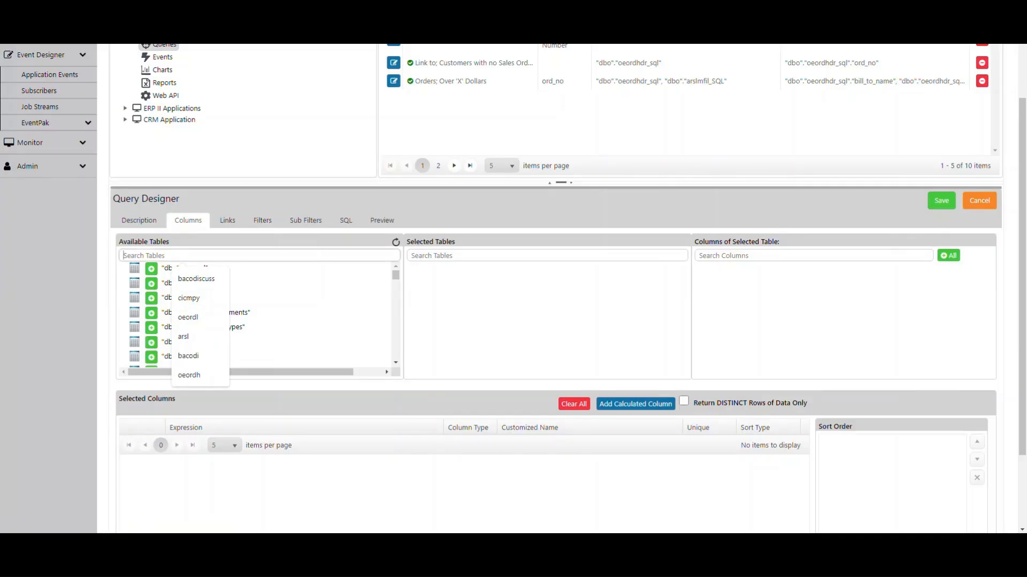
text(o)
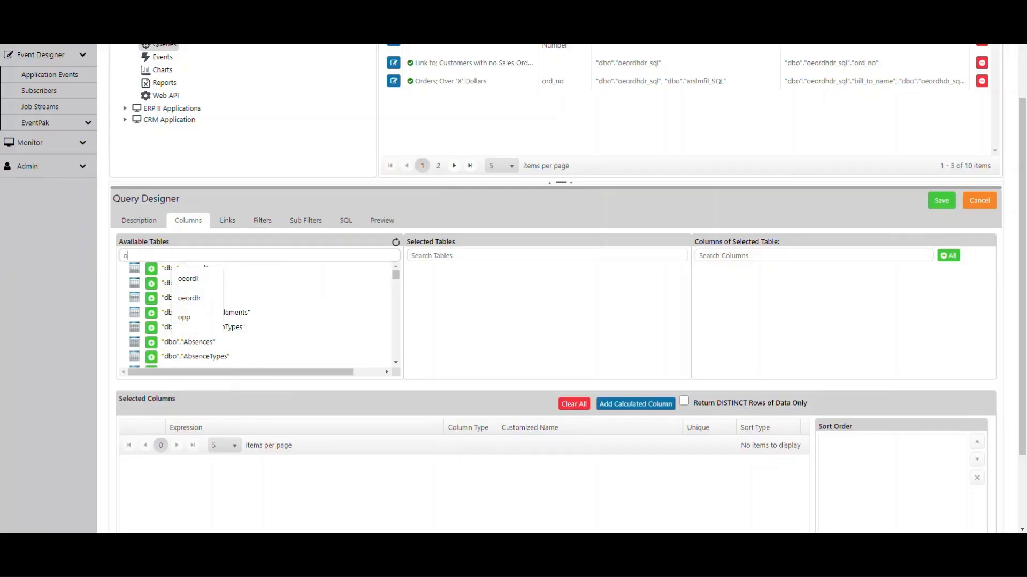
text(eordhd)
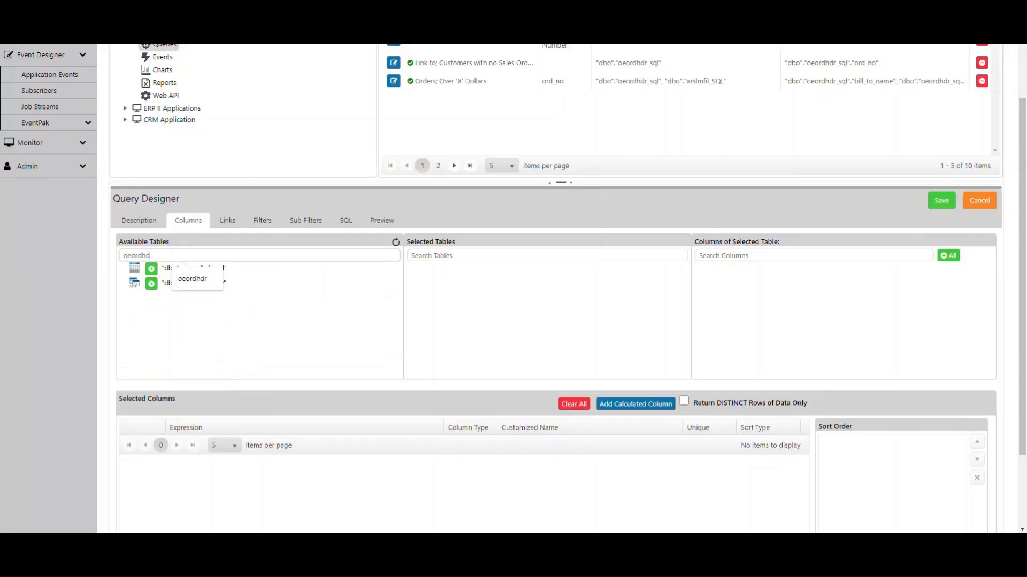
click(151, 269)
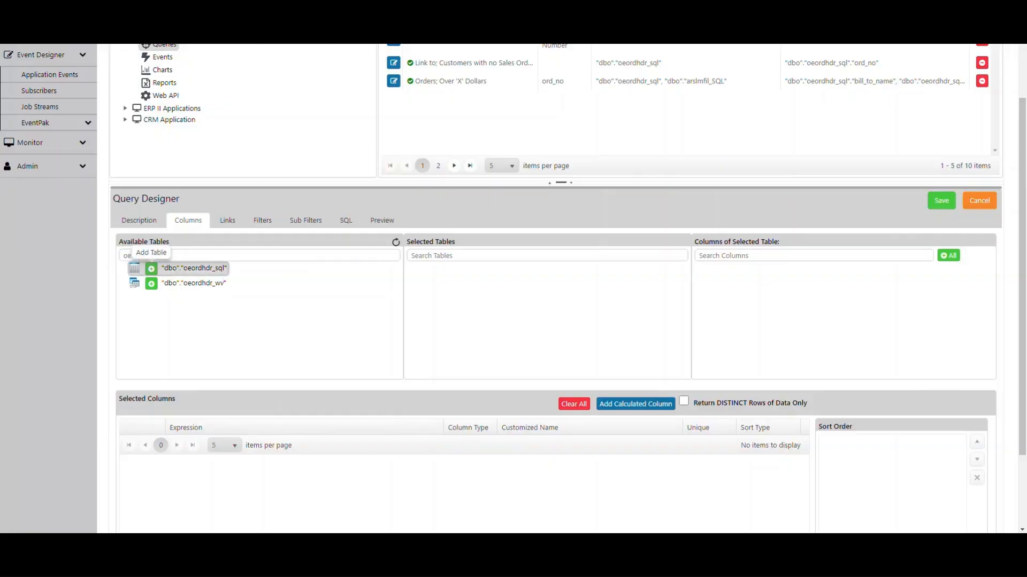
click(152, 269)
key(ctrl)
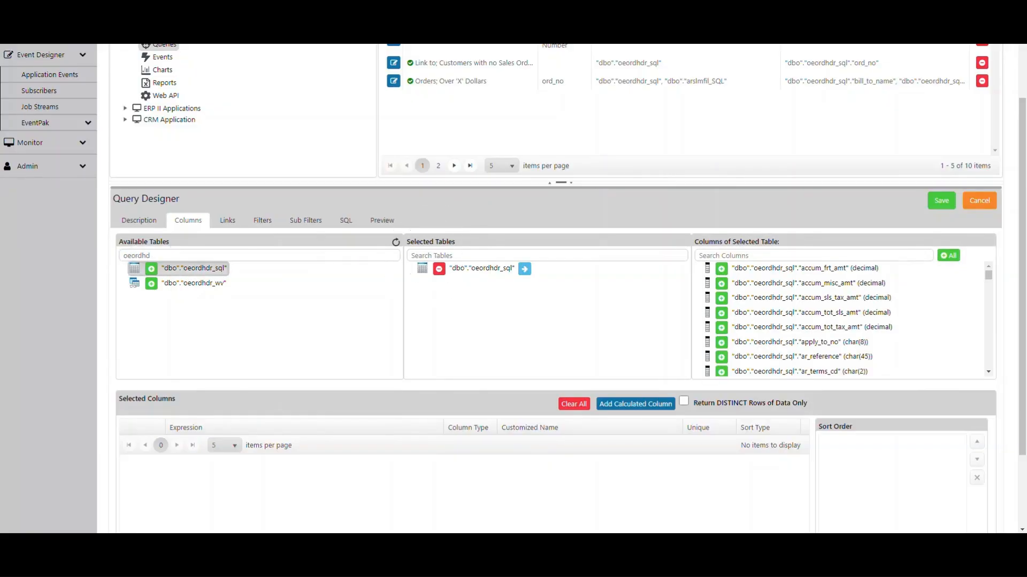
- Search the available tables for "arsl" and add the arslmfil_SQL table to the query
click(155, 255)
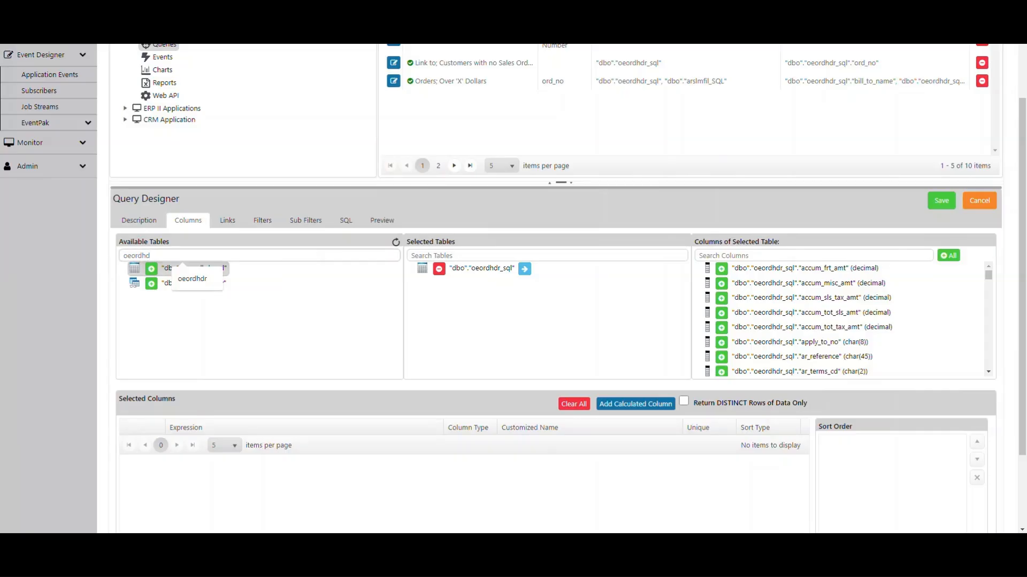
key(BackSpace)
key(BackSpace)
key(BackSpace)
key(BackSpace)
key(BackSpace)
key(BackSpace)
key(BackSpace)
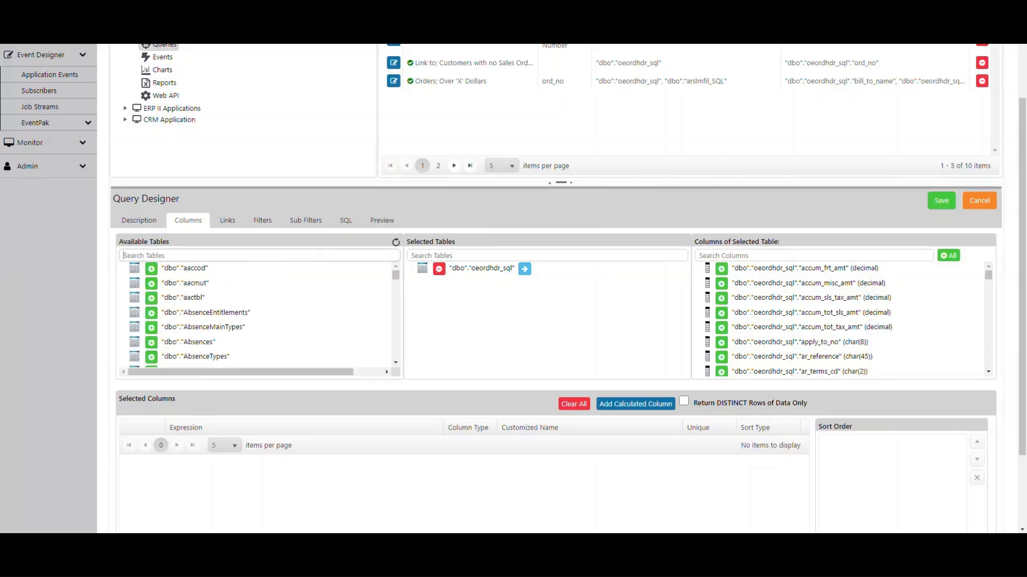
text(arsl)
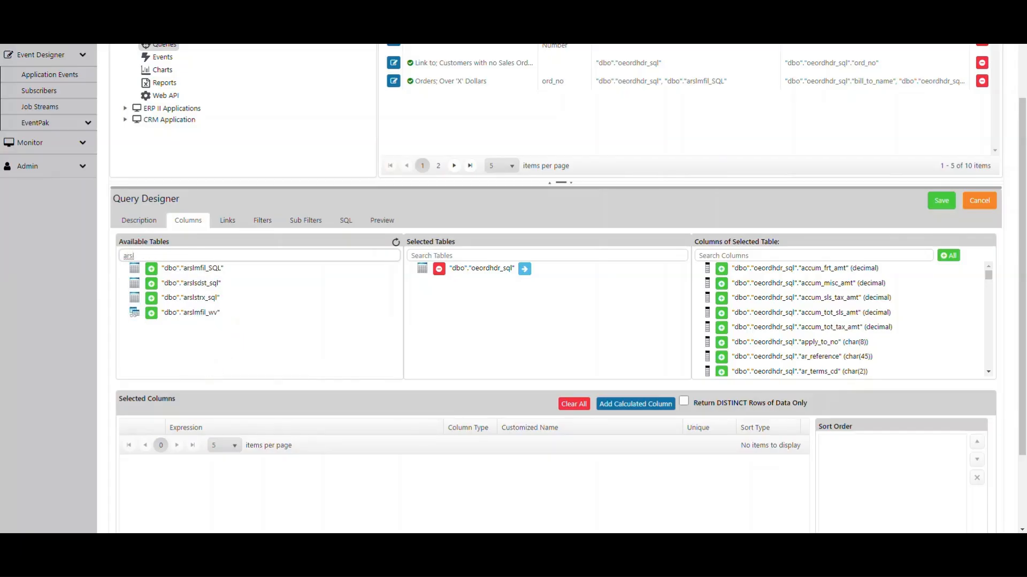
click(151, 268)
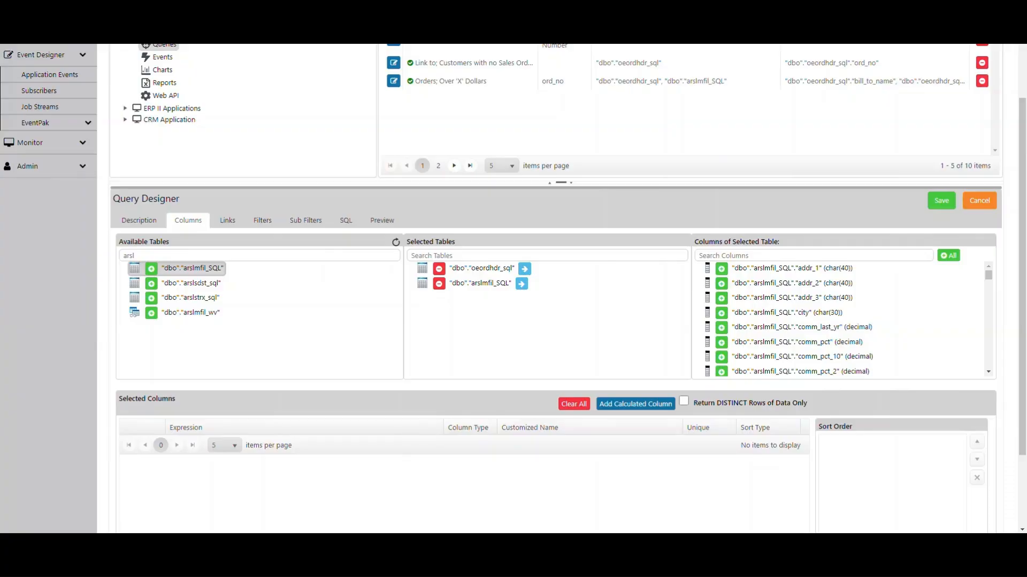
- Find the ord_dt column in the oeordhdr_sql table and add it to the query's selected columns
scroll(556, 289, down, 1)
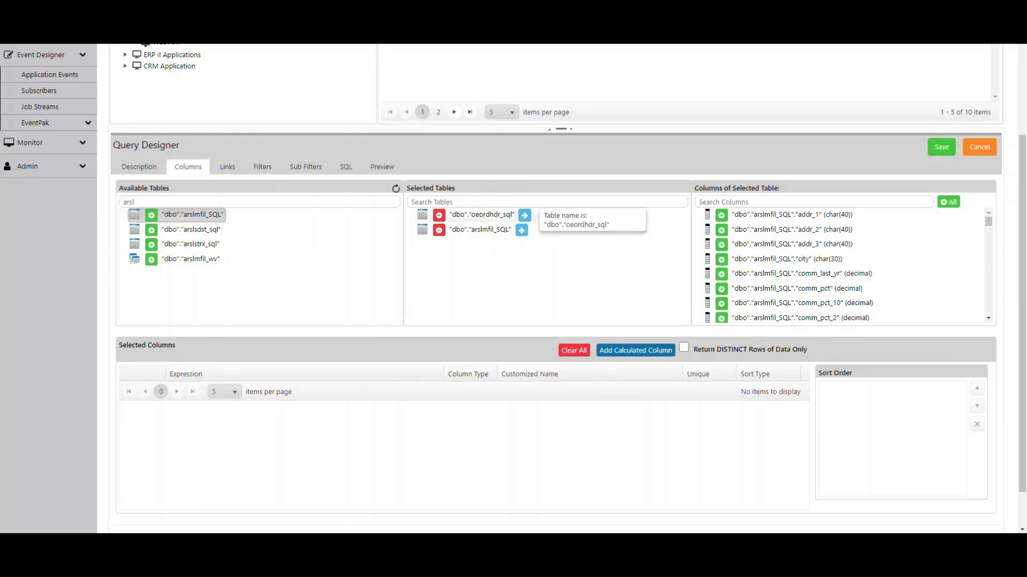
click(524, 215)
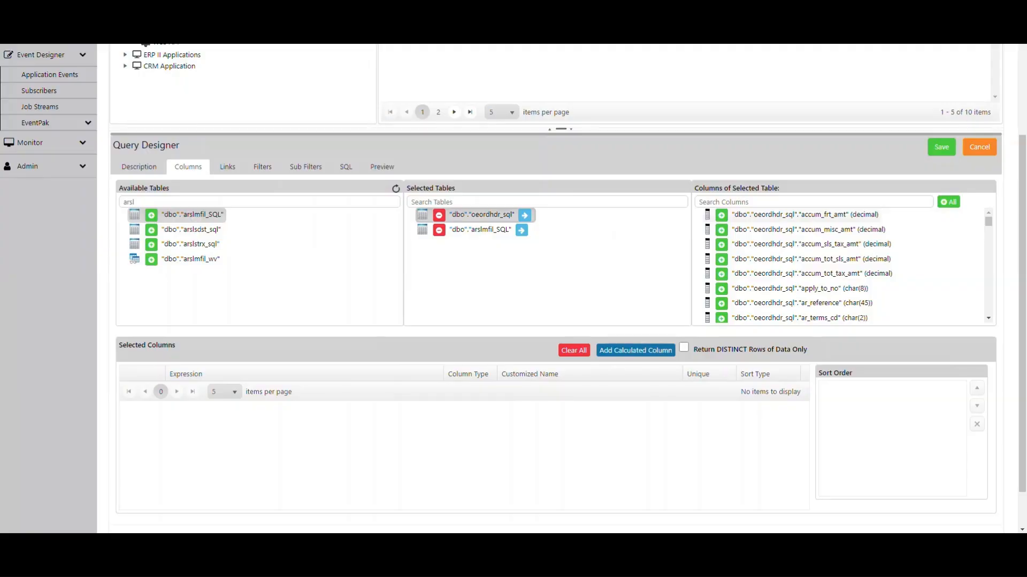
click(748, 202)
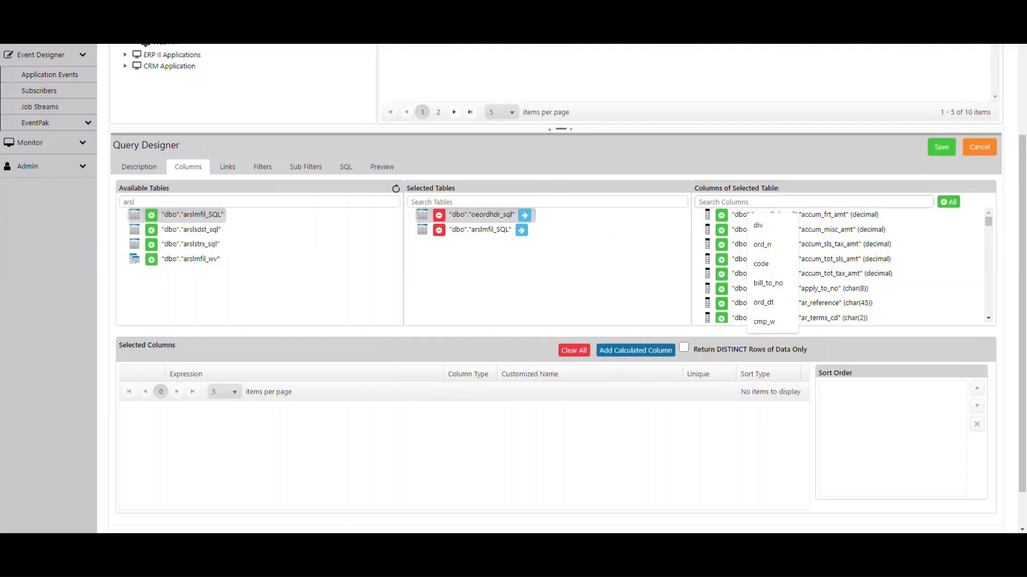
text(or)
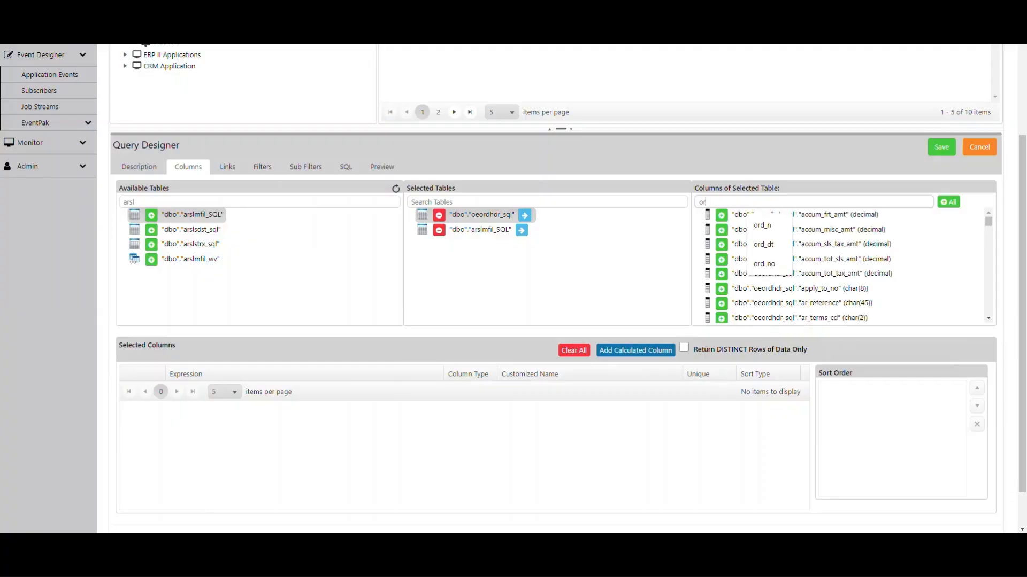
text(d_no)
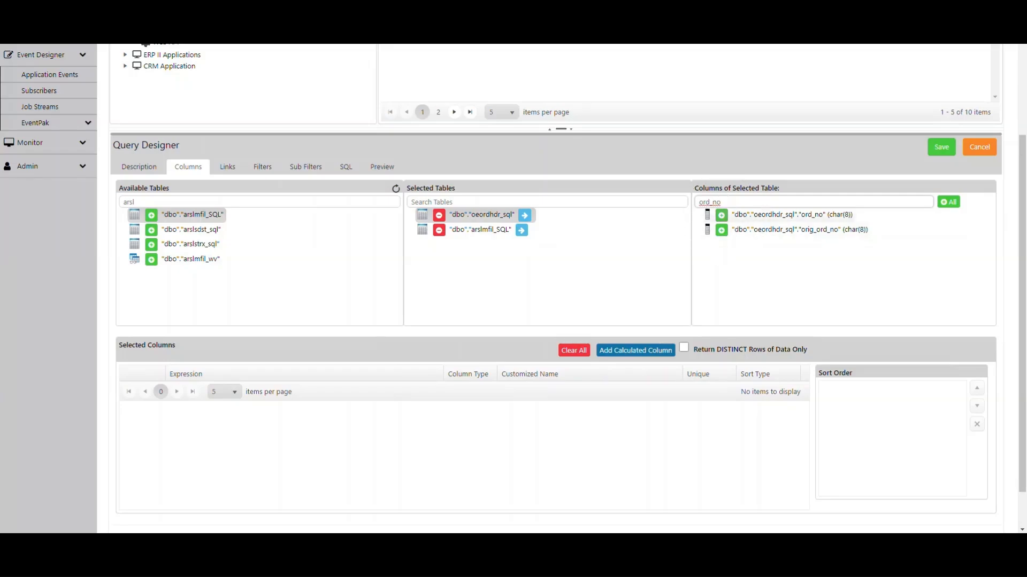
click(721, 215)
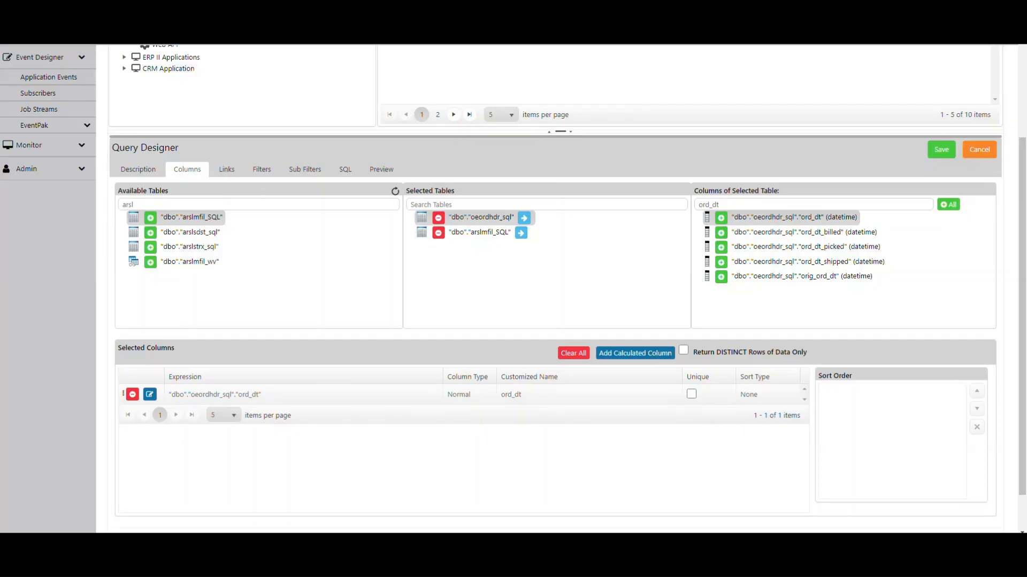
- Set the ord_dt column's type to Count and preview the query output
click(484, 395)
click(483, 394)
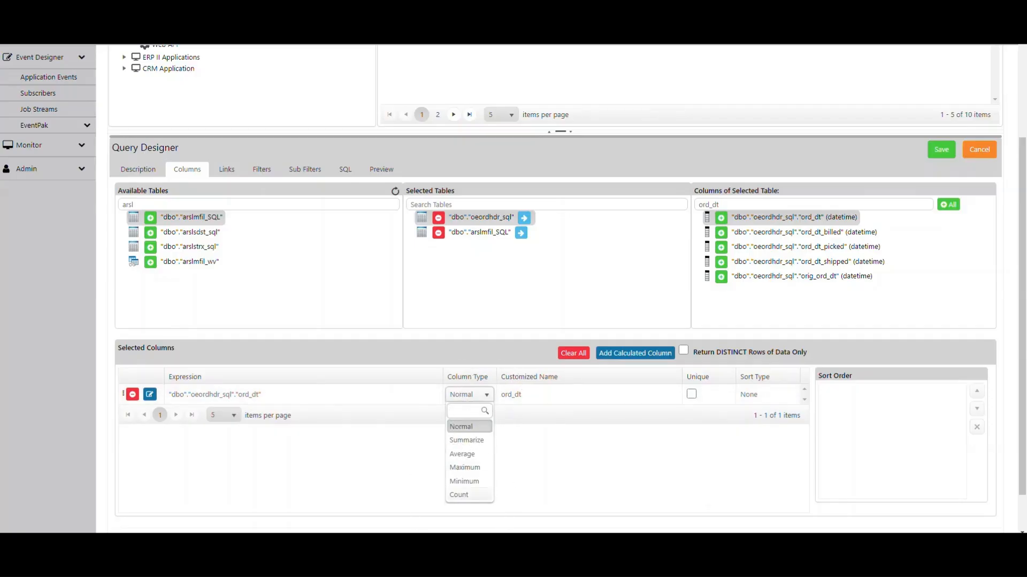
click(468, 495)
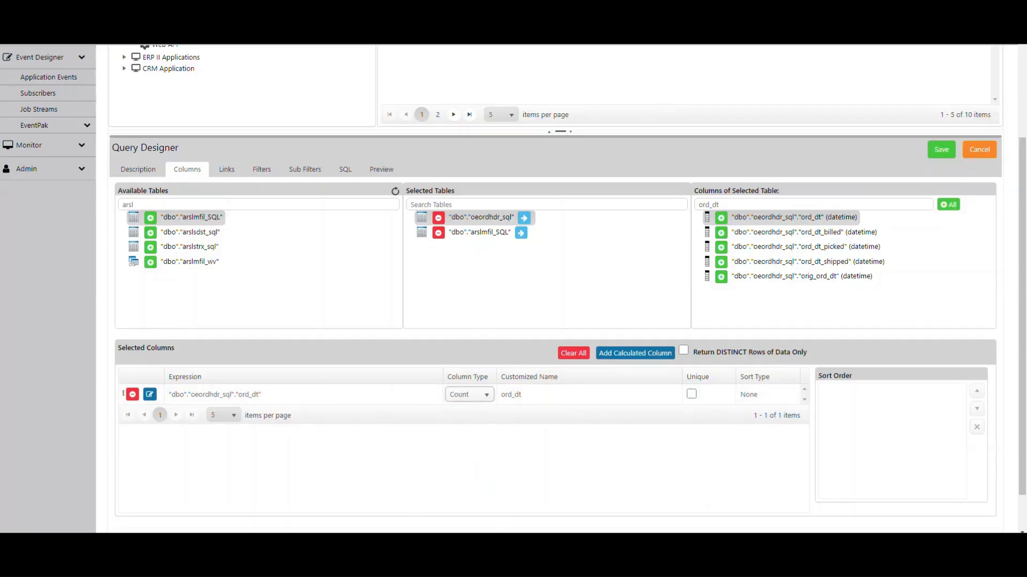
click(381, 169)
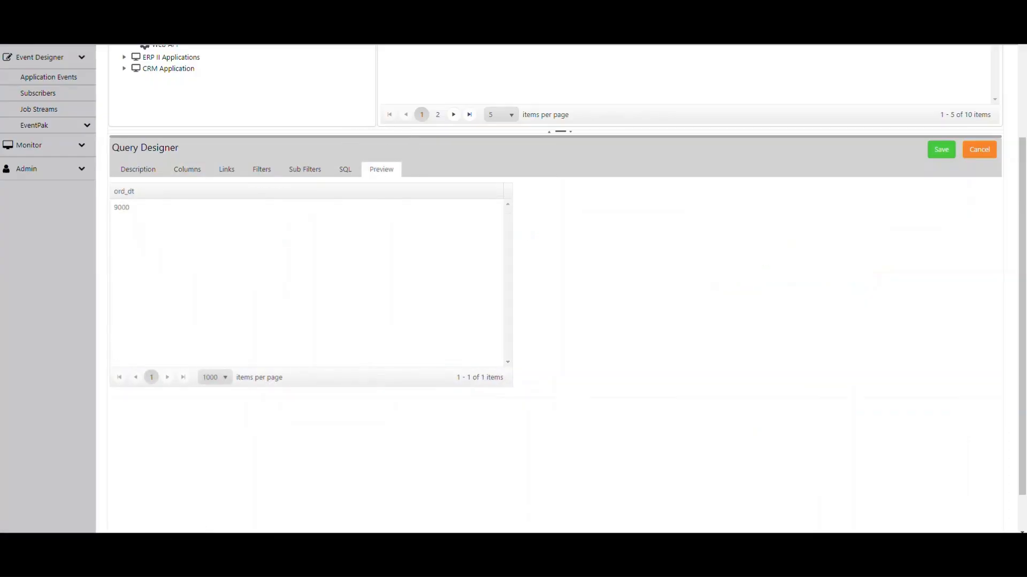
click(126, 207)
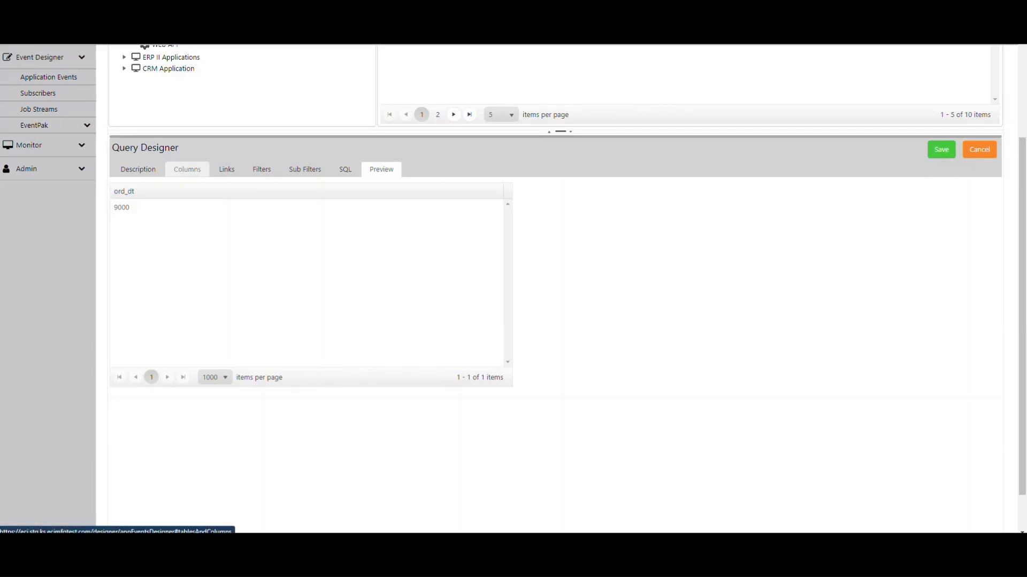
- Change the ord_dt column's customized name to Order_Count
click(187, 168)
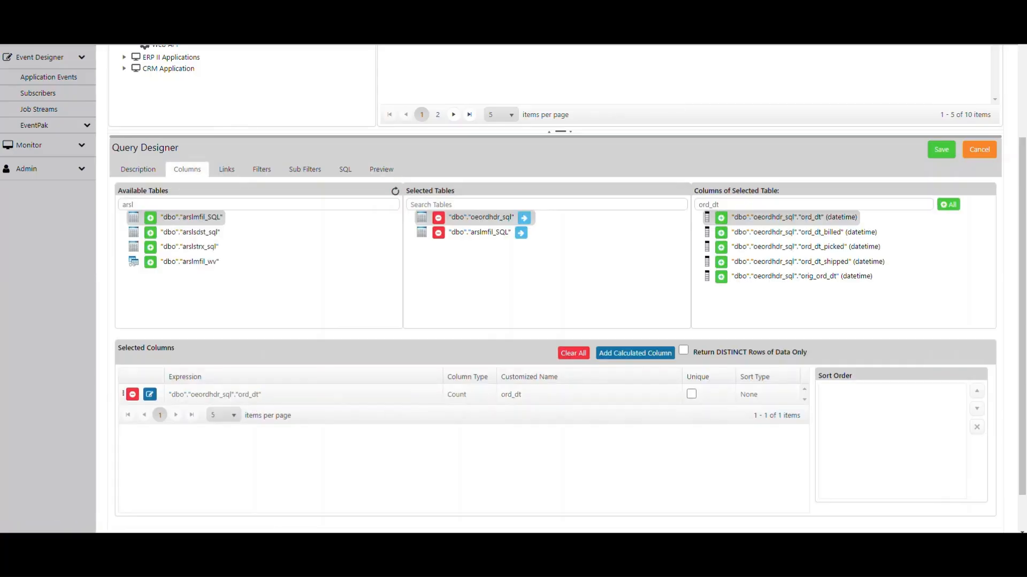
click(524, 394)
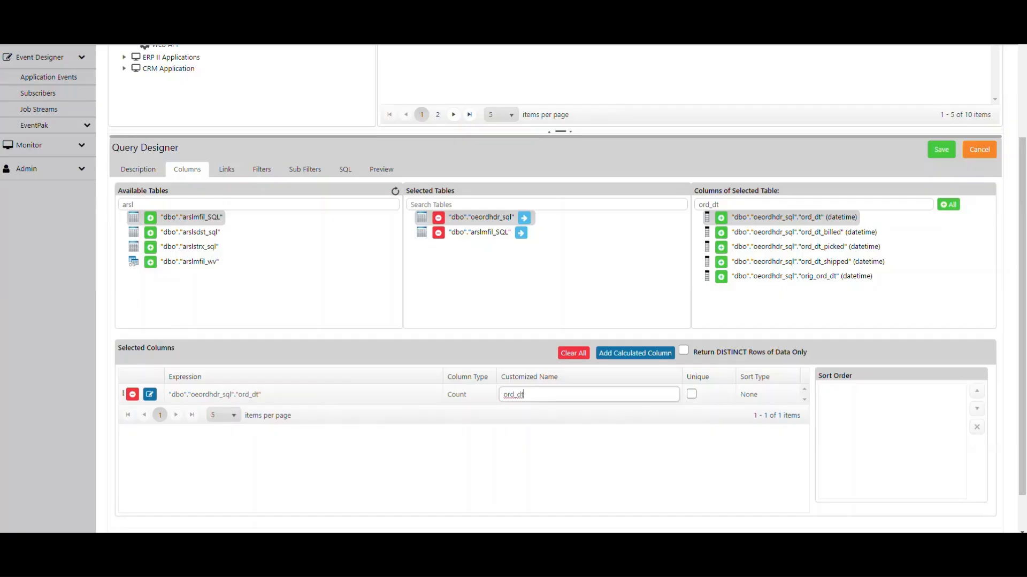
key(BackSpace)
key(BackSpace)
key(BackSpace)
key(BackSpace)
text(Order_Count)
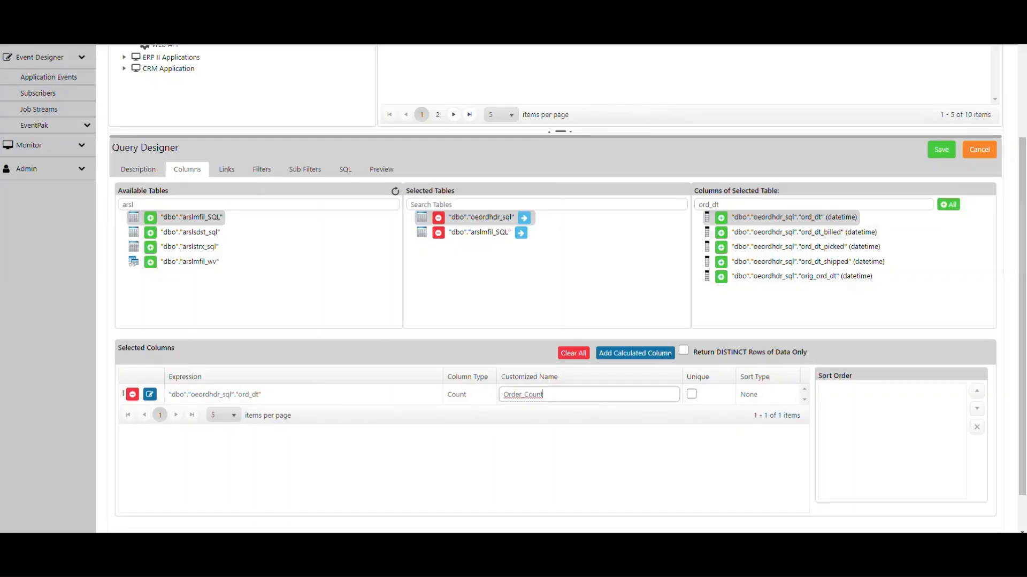
- Search the oeordhdr_sql columns for "name" and add bill_to_name to the selected columns
click(720, 204)
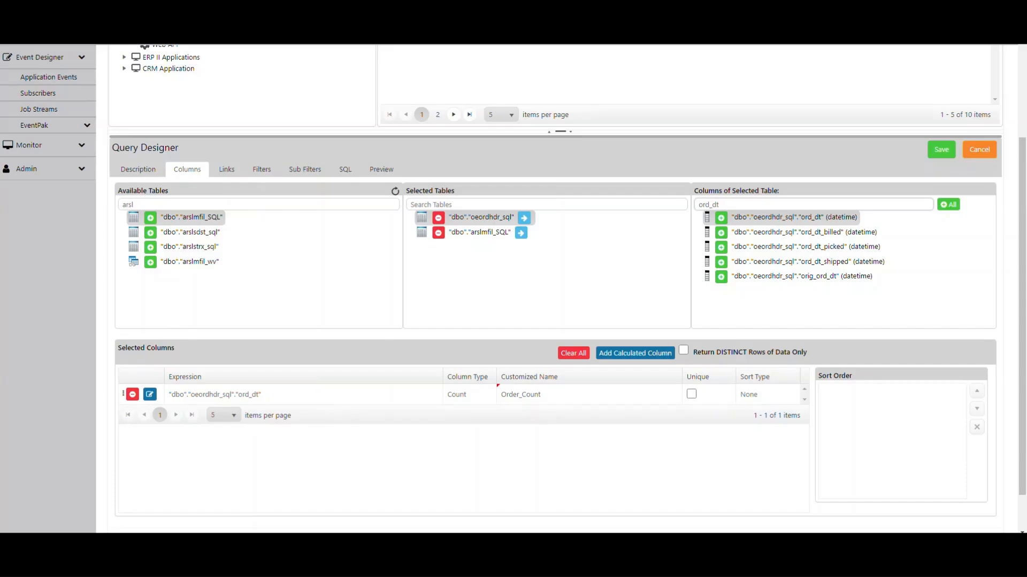
key(BackSpace)
key(BackSpace)
key(BackSpace)
key(BackSpace)
key(BackSpace)
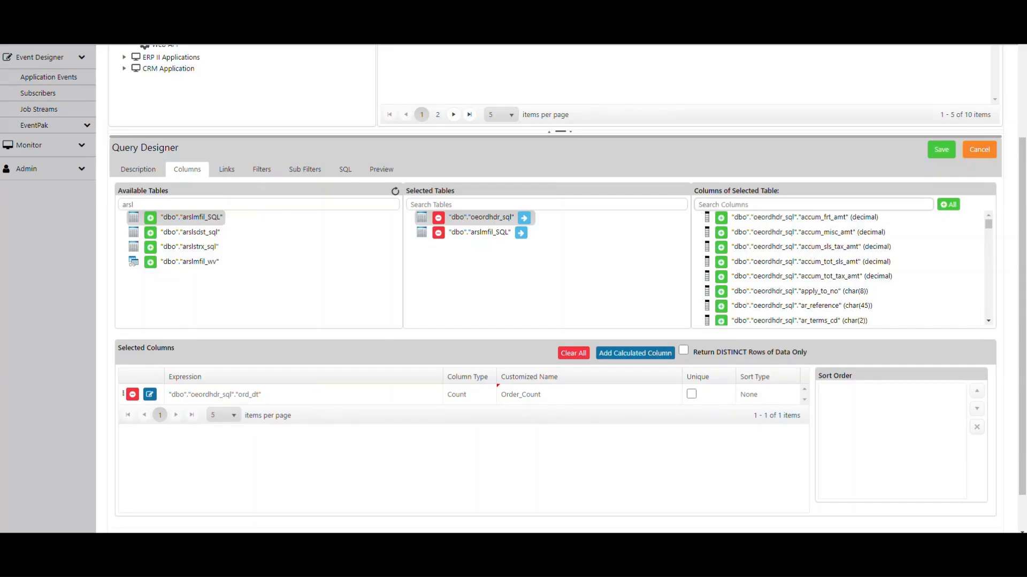
text(name)
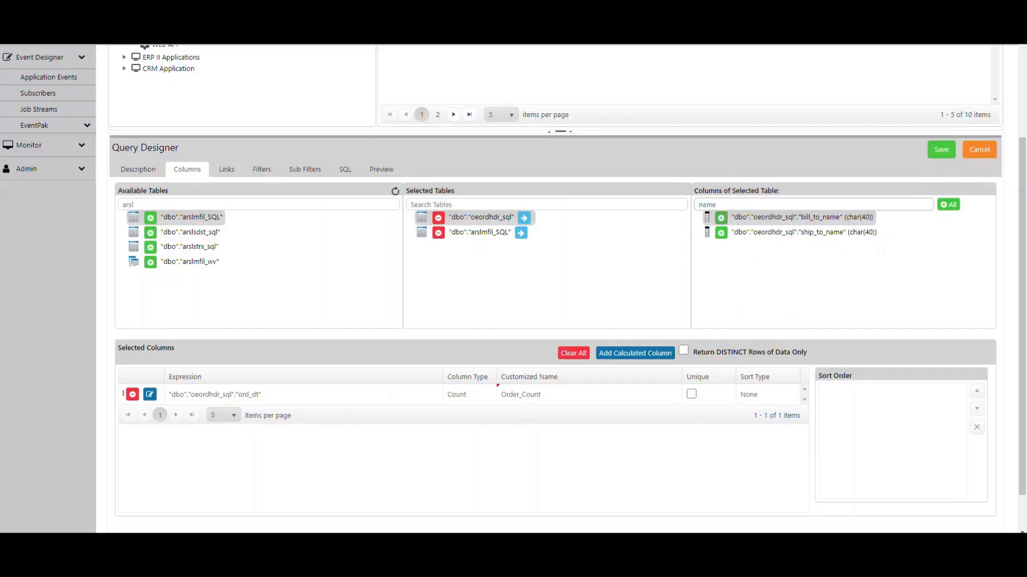
click(721, 218)
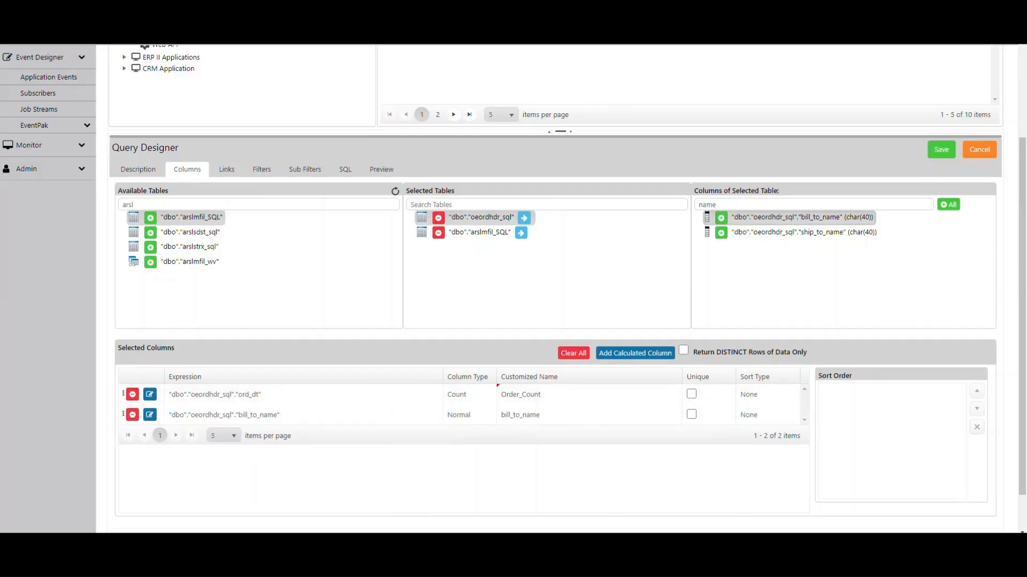
- Search the oeordhdr_sql columns for "tot_dol" and add tot_dollars to the selected columns
key(ctrl)
key(BackSpace)
key(BackSpace)
key(BackSpace)
key(BackSpace)
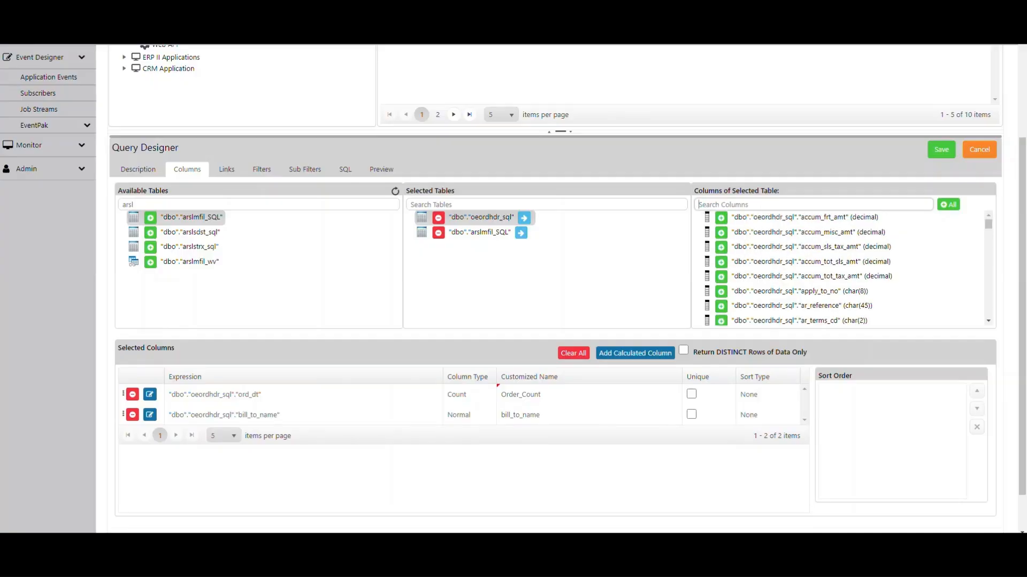
text(tot_)
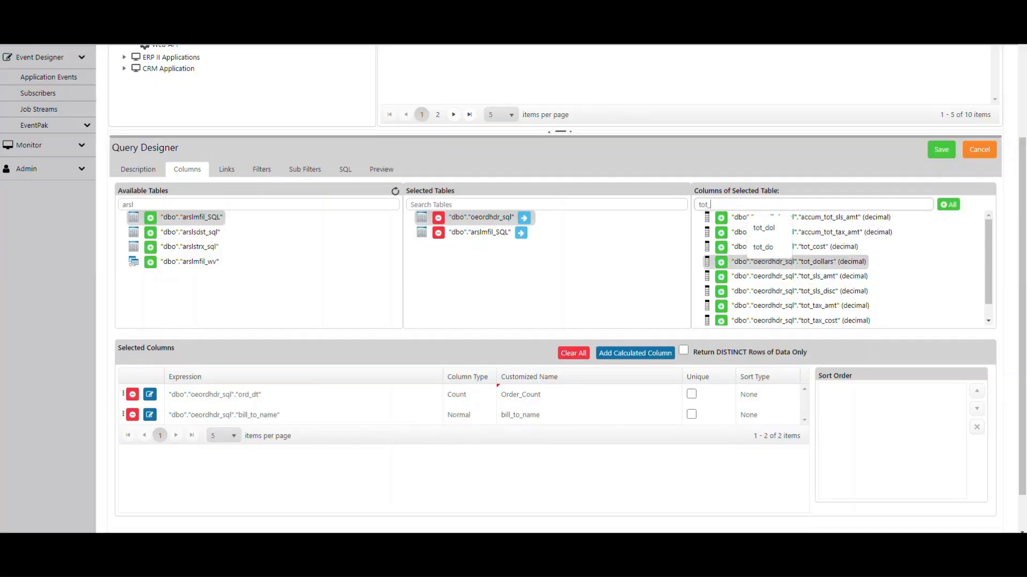
text(dol)
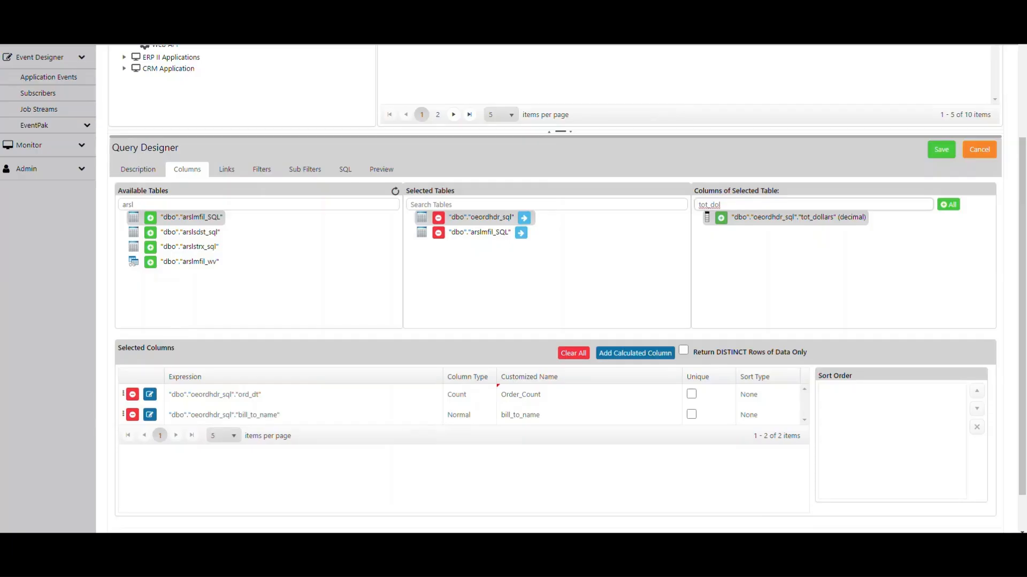
click(721, 218)
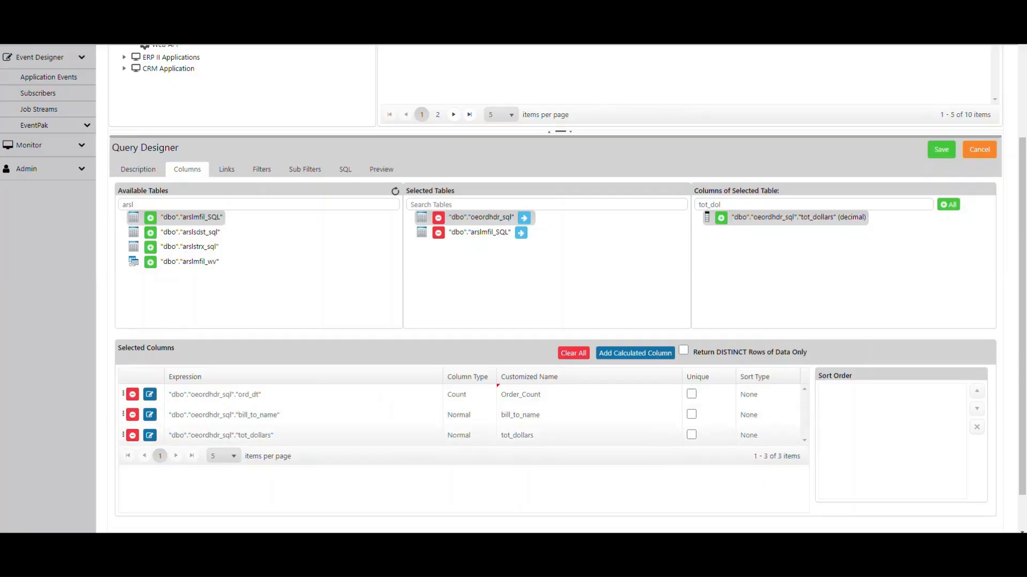
- Set the tot_dollars column's type to Summarize
click(468, 435)
click(469, 435)
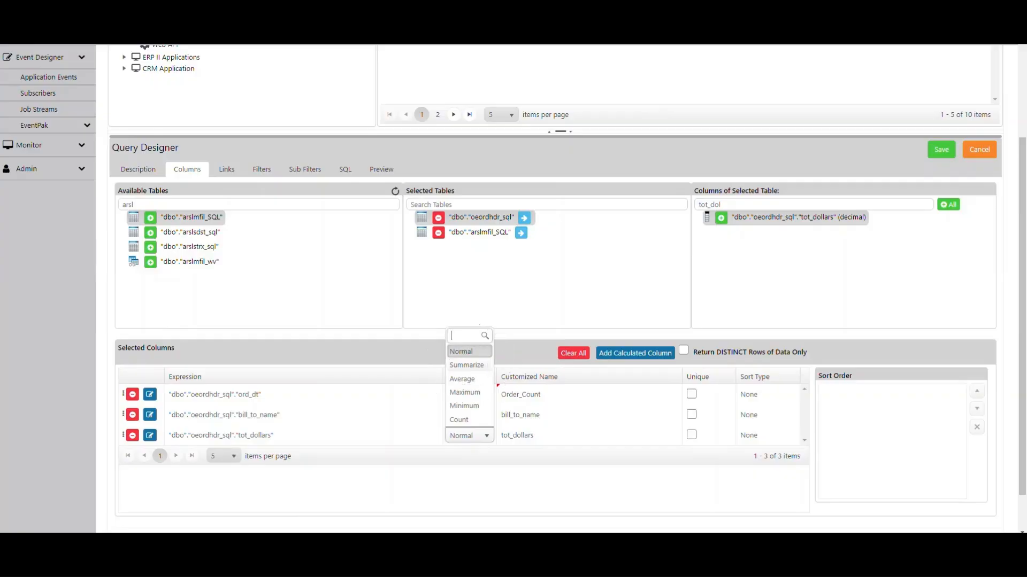
click(467, 366)
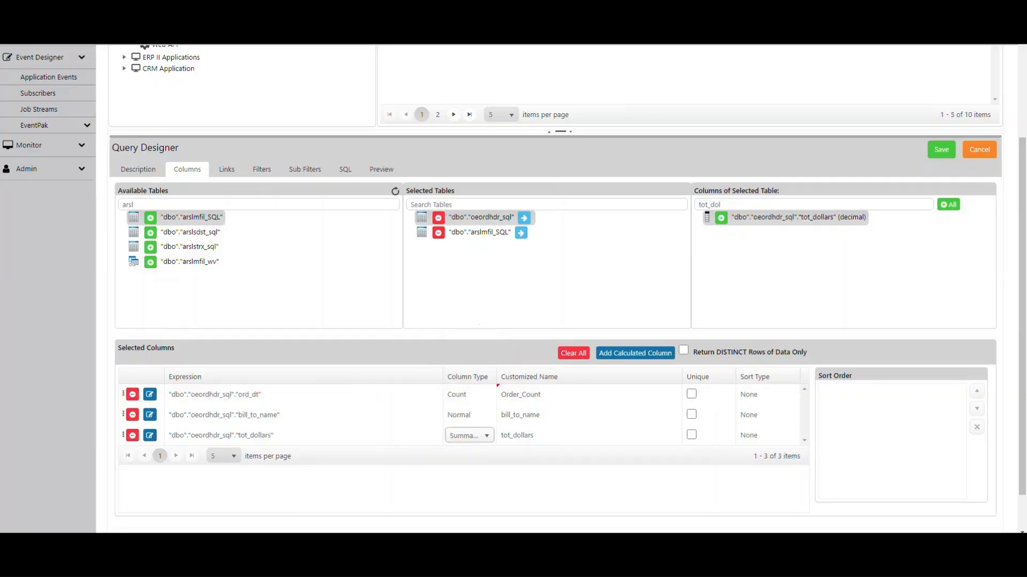
- Change the tot_dollars column's customized name to Sales_Total and preview the query output
click(535, 436)
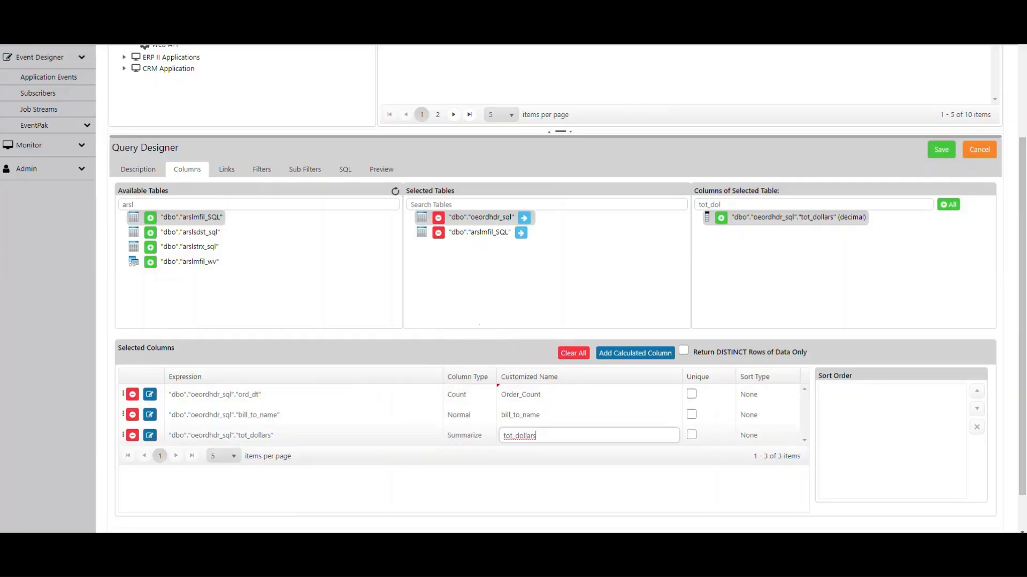
key(BackSpace)
key(BackSpace)
key(BackSpace)
key(BackSpace)
key(BackSpace)
key(BackSpace)
key(BackSpace)
key(BackSpace)
key(BackSpace)
key(BackSpace)
key(BackSpace)
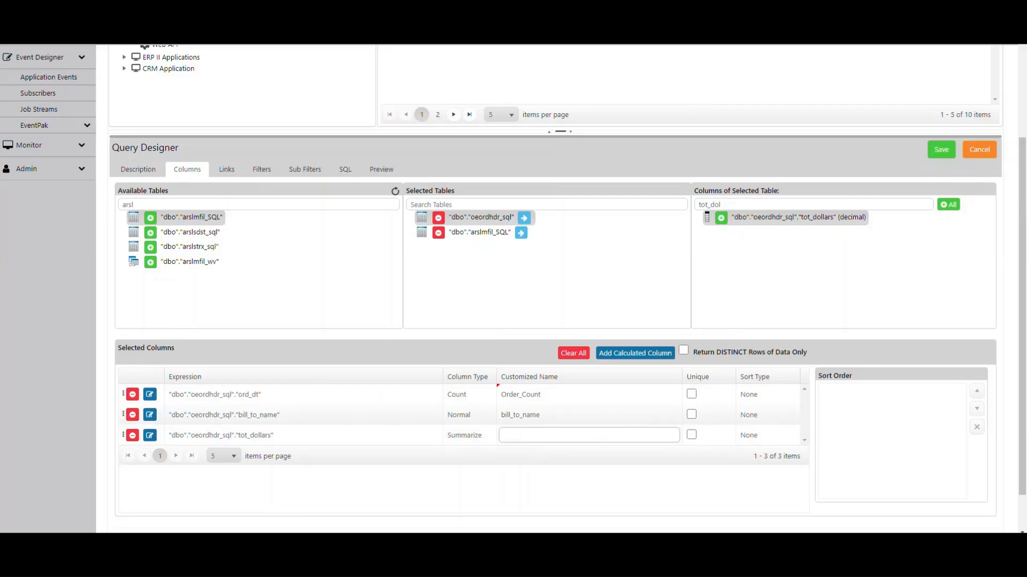
text(Sales_Total)
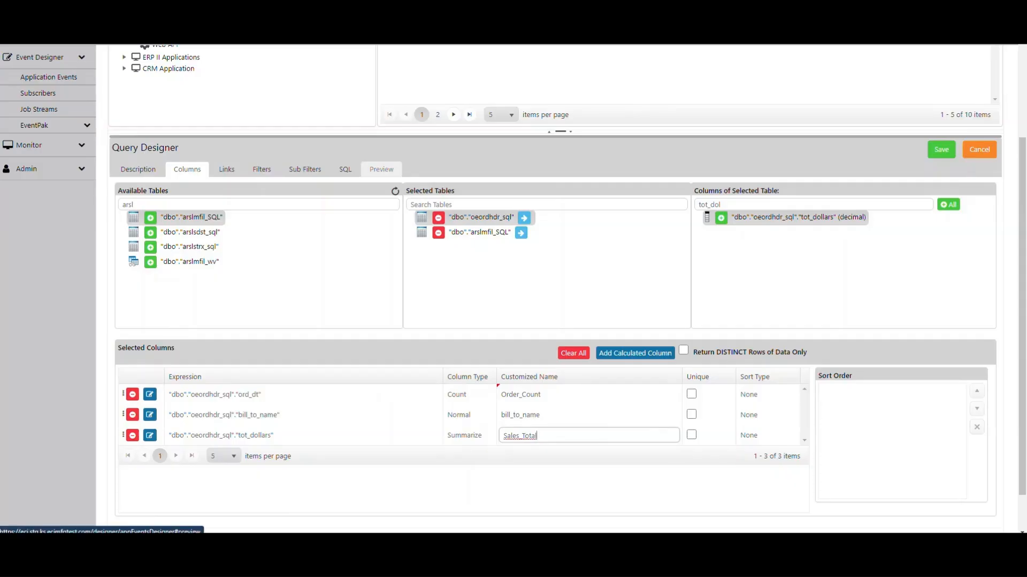
click(381, 169)
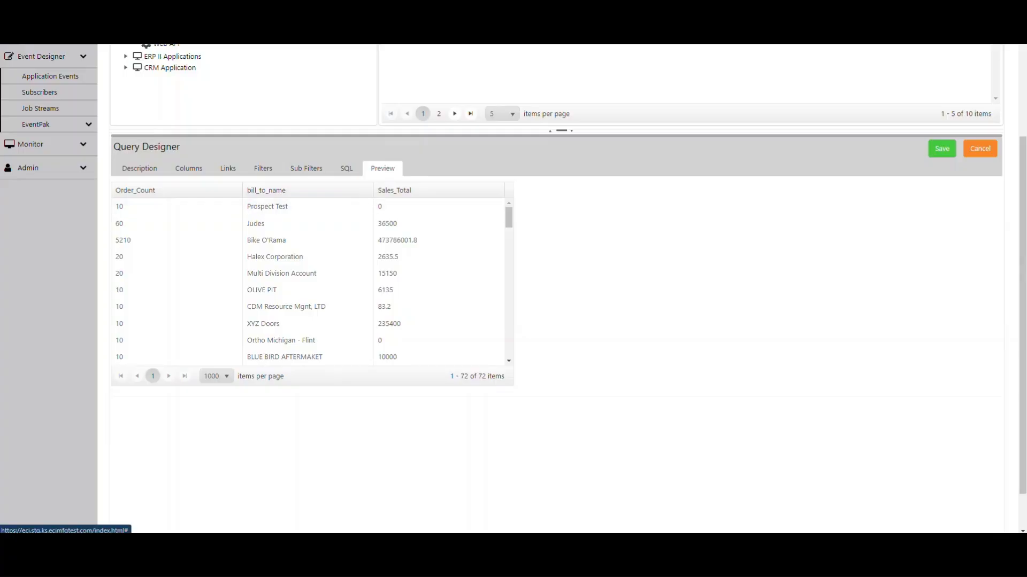
- Search the arslmfil_SQL table's columns for "email" and add email_address to the selected columns
click(189, 168)
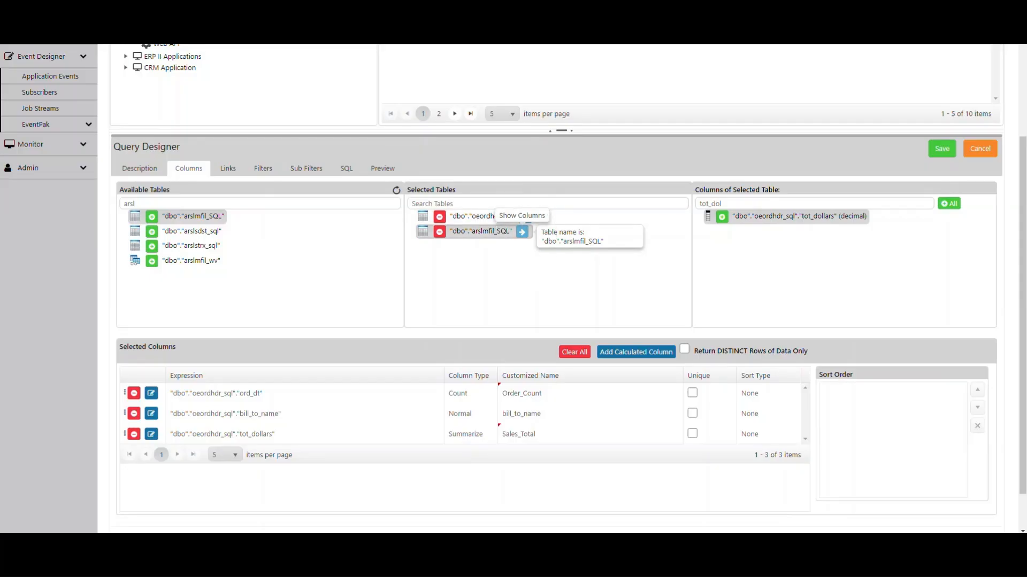
click(521, 232)
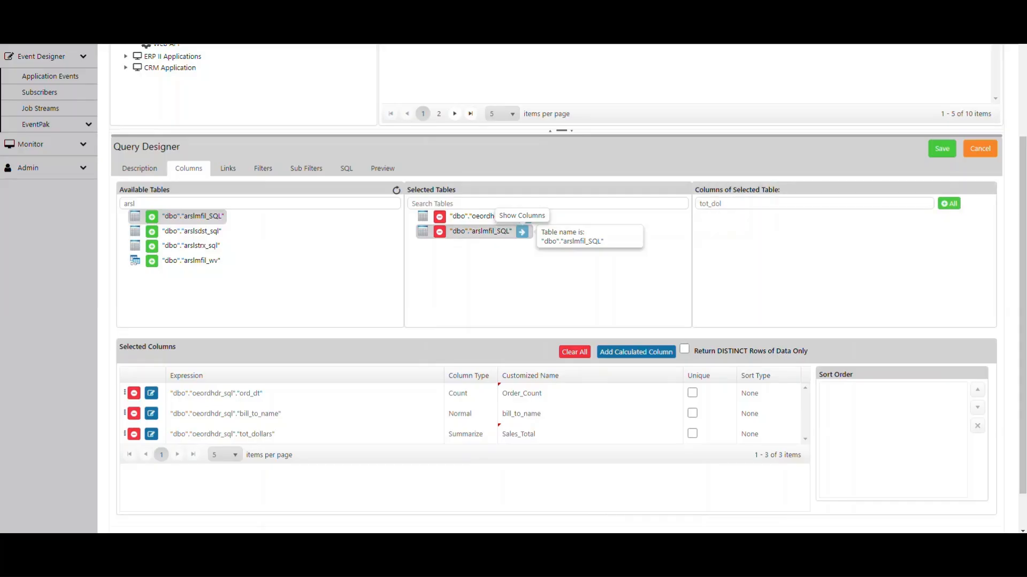
click(722, 204)
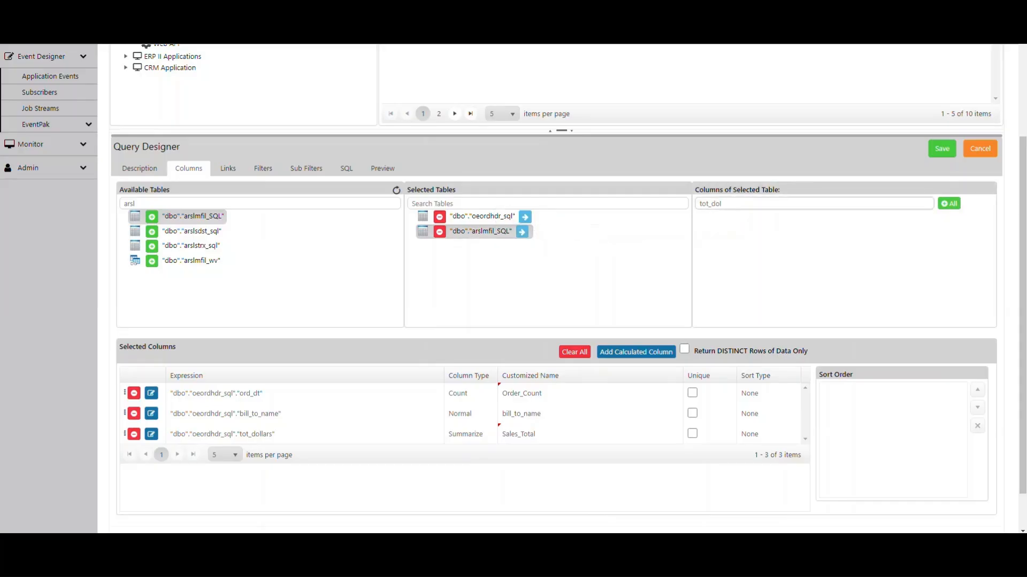
key(BackSpace)
key(BackSpace)
key(BackSpace)
key(BackSpace)
key(BackSpace)
key(BackSpace)
key(BackSpace)
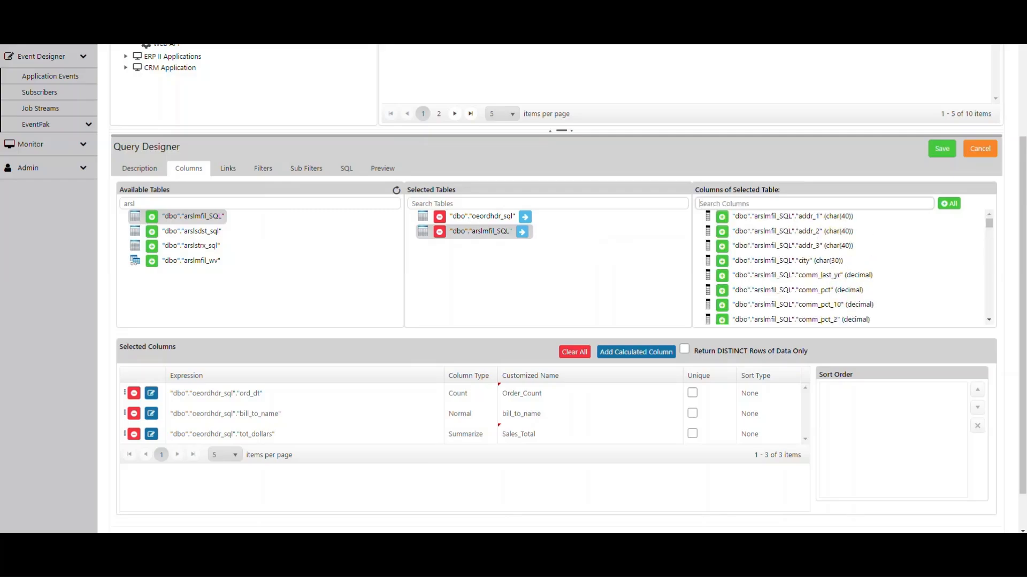
text(email)
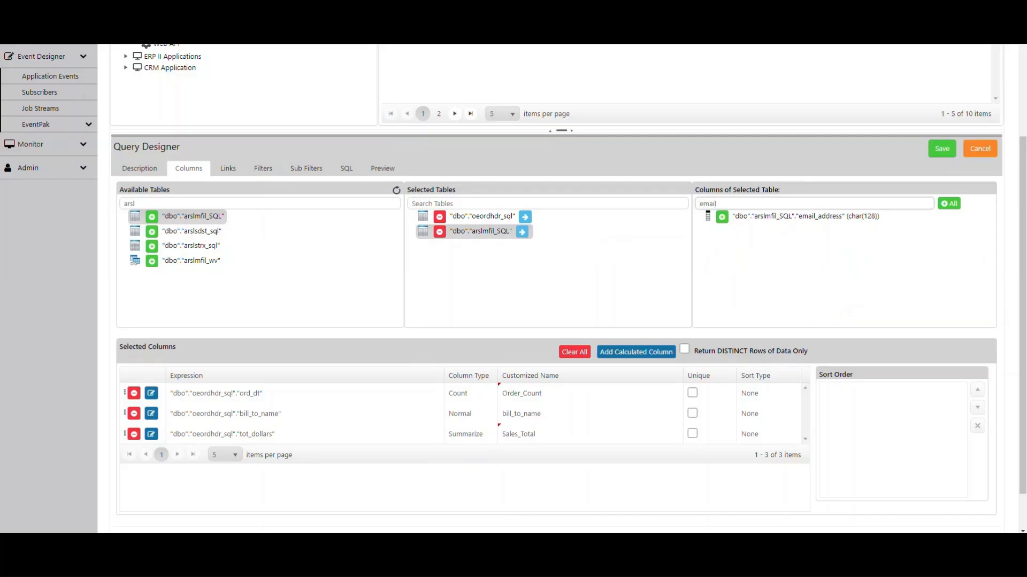
click(721, 216)
click(722, 216)
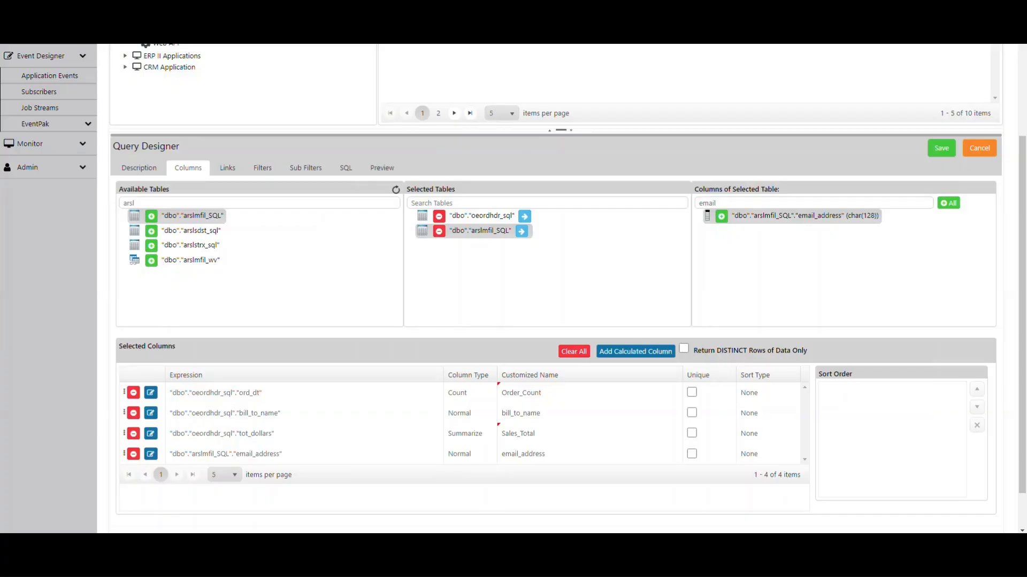
- Start a table link from oeordhdr_sql to arslmfil_SQL using slpsn_no as the order table's linking column
click(228, 167)
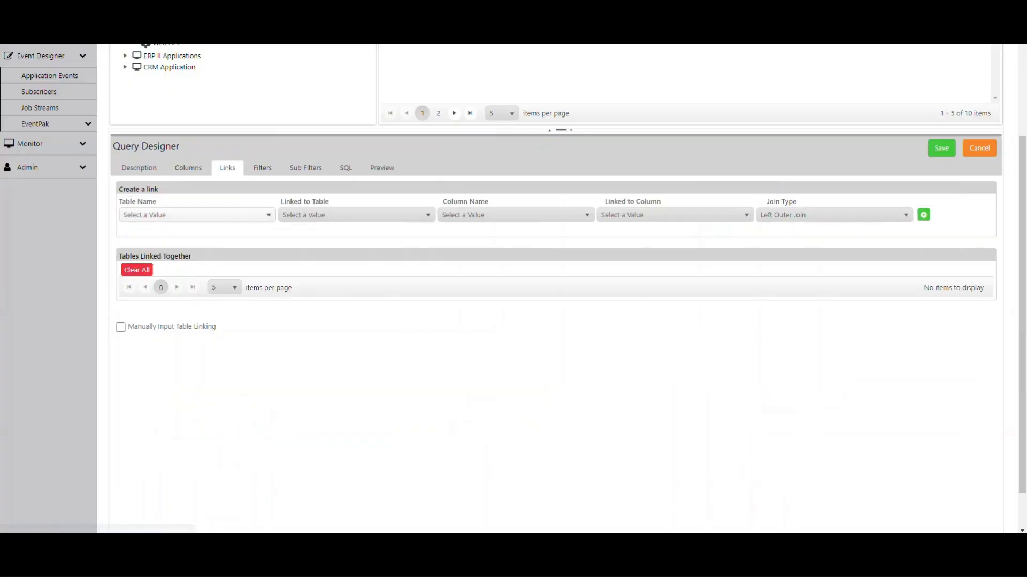
click(193, 215)
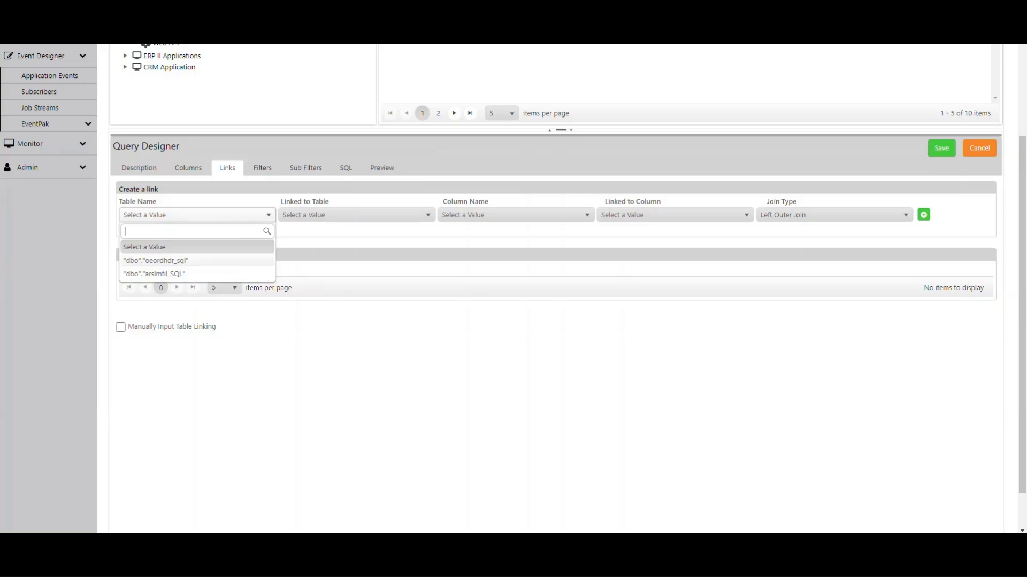
click(194, 261)
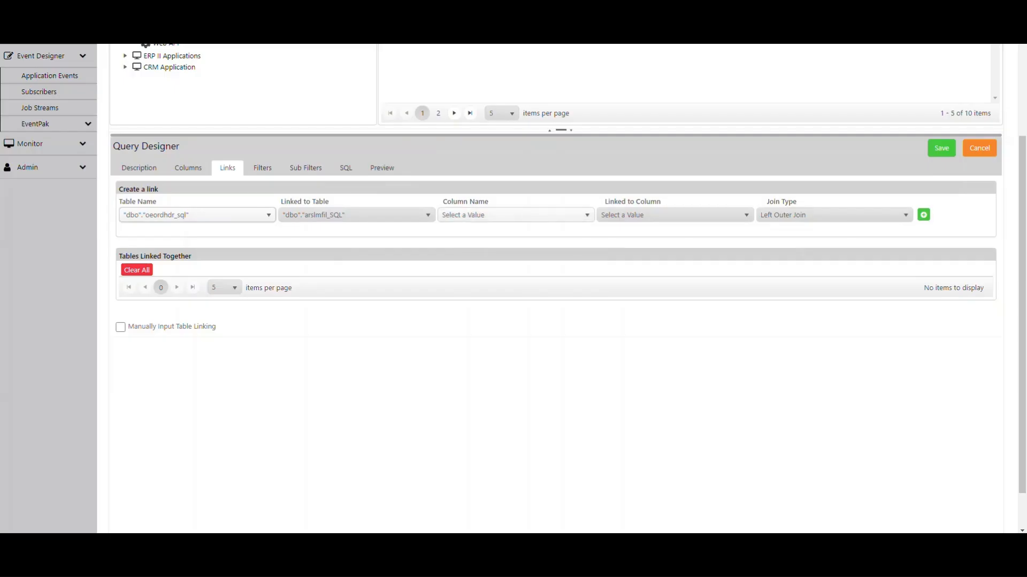
click(515, 215)
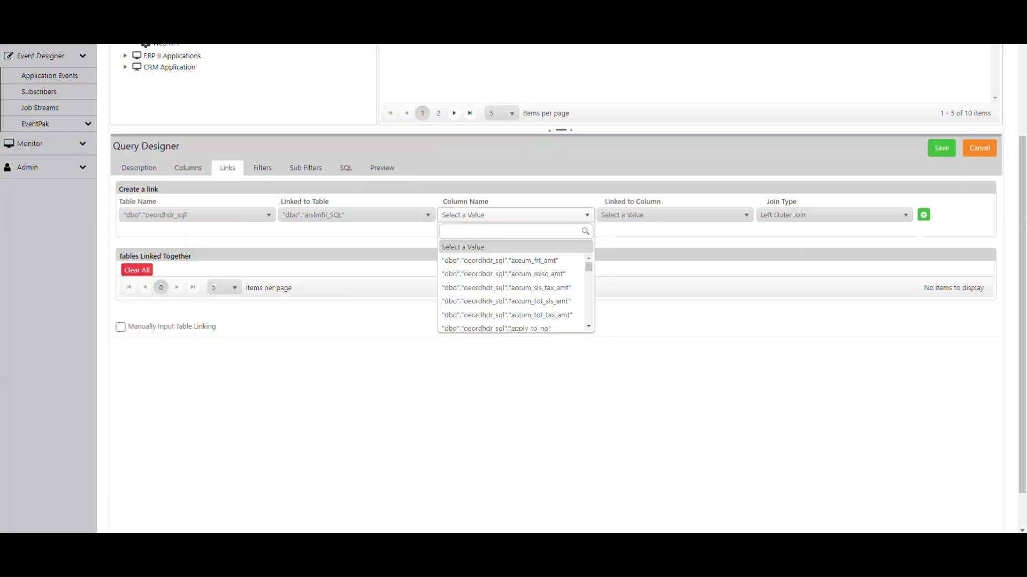
text(sls)
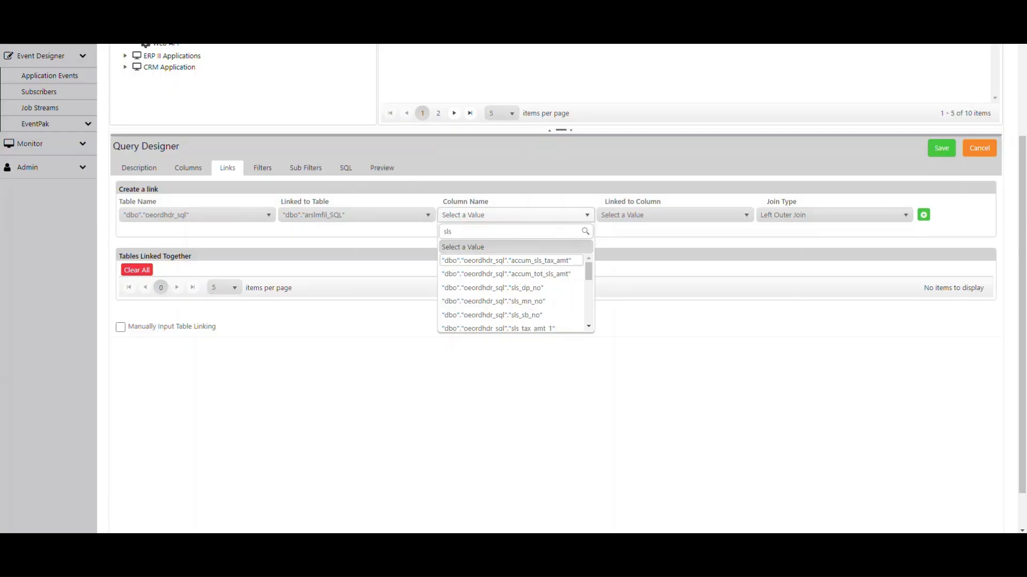
text(p)
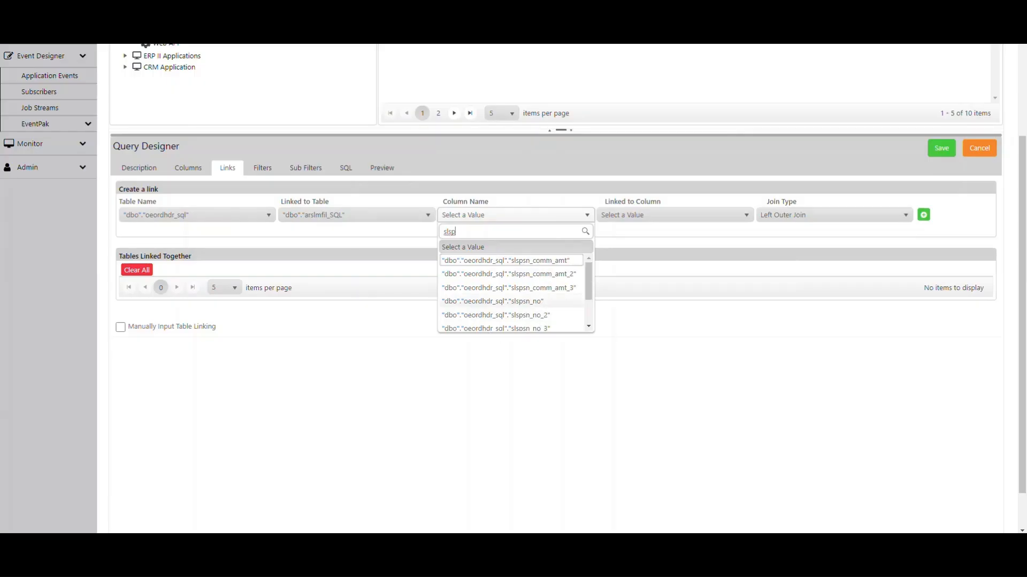
click(493, 301)
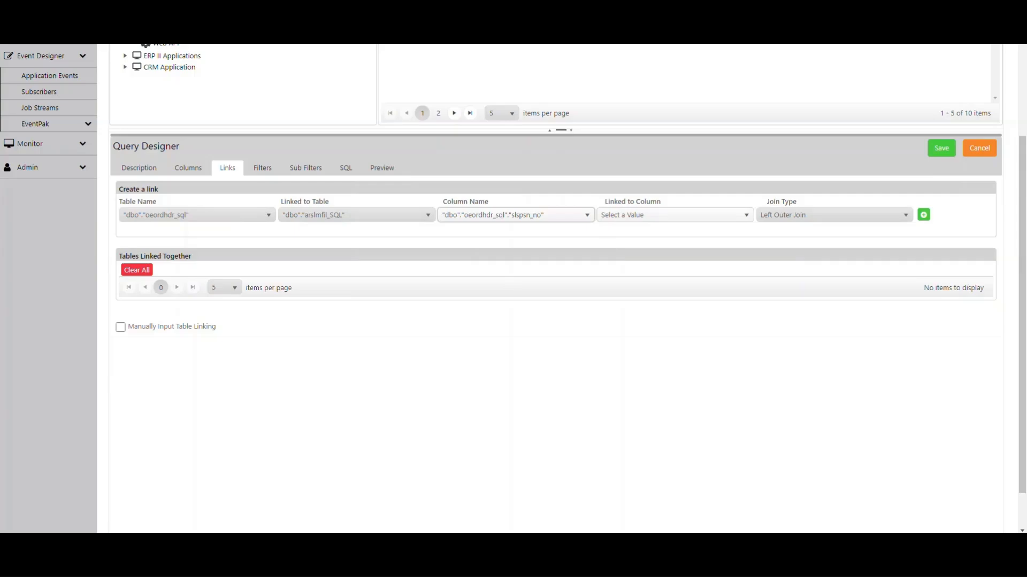
- Choose humres_id as the linked column in arslmfil_SQL and add the link as a Left Outer Join
click(675, 215)
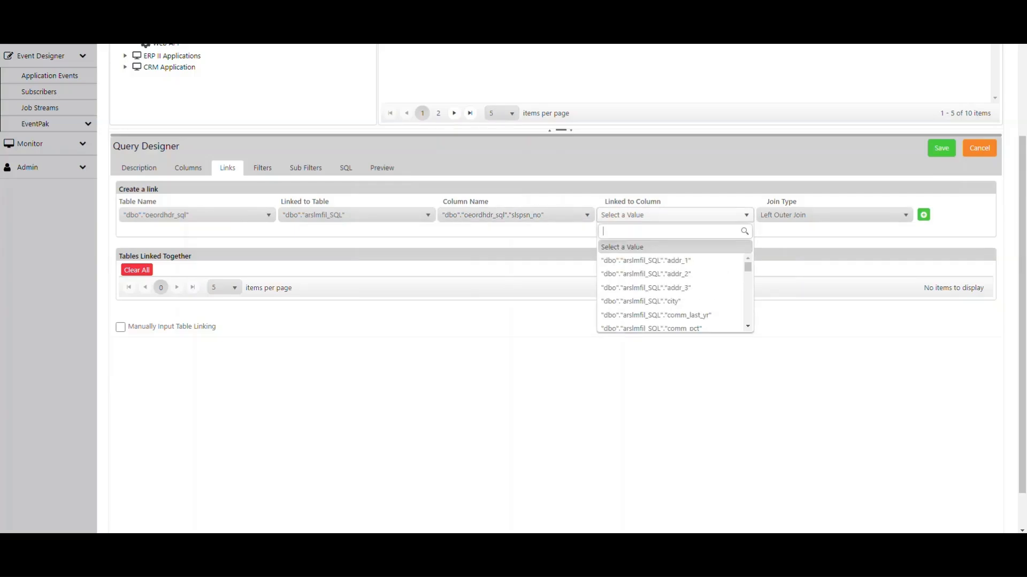
text(h)
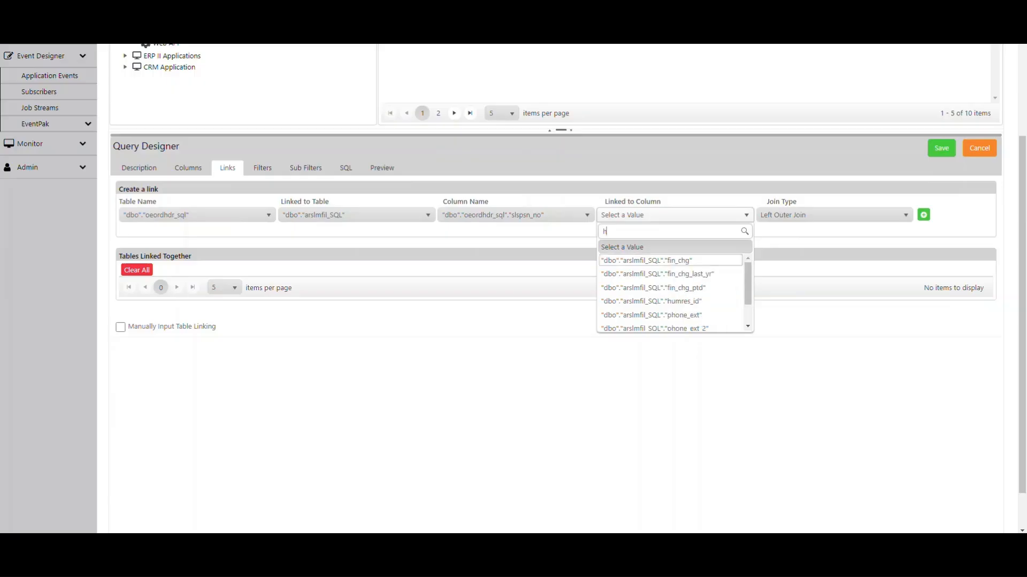
text(un)
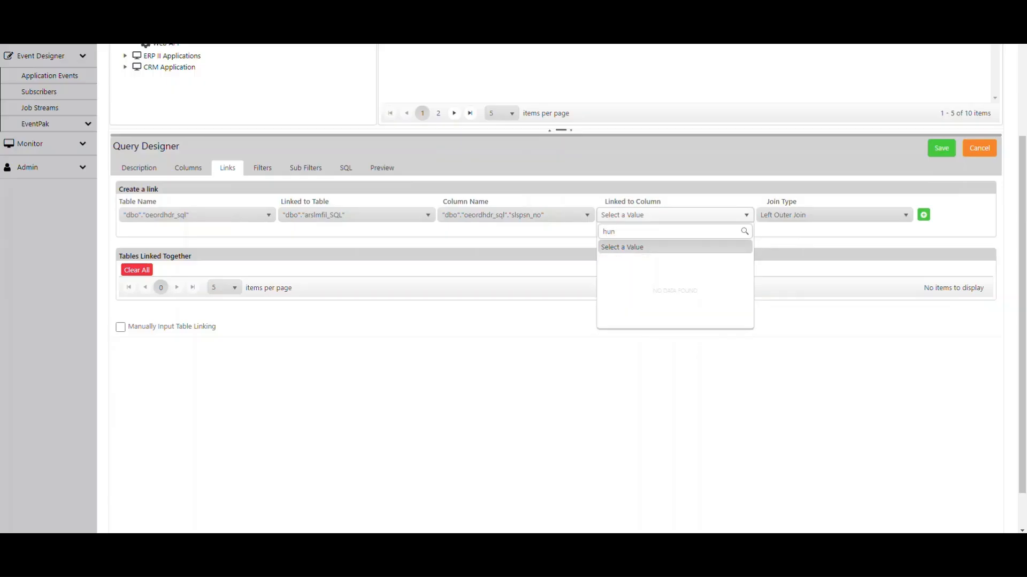
key(BackSpace)
text(m)
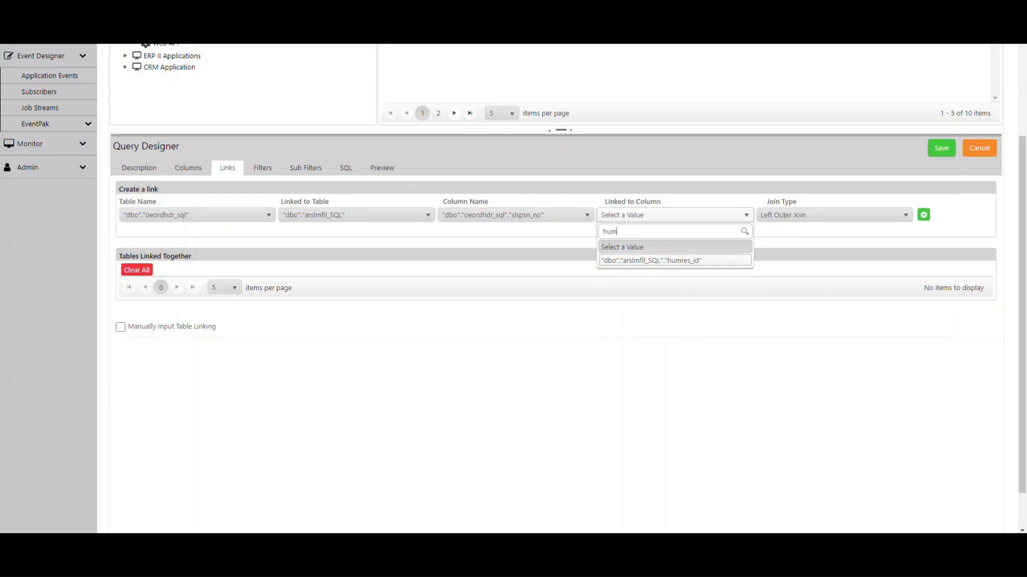
key(Return)
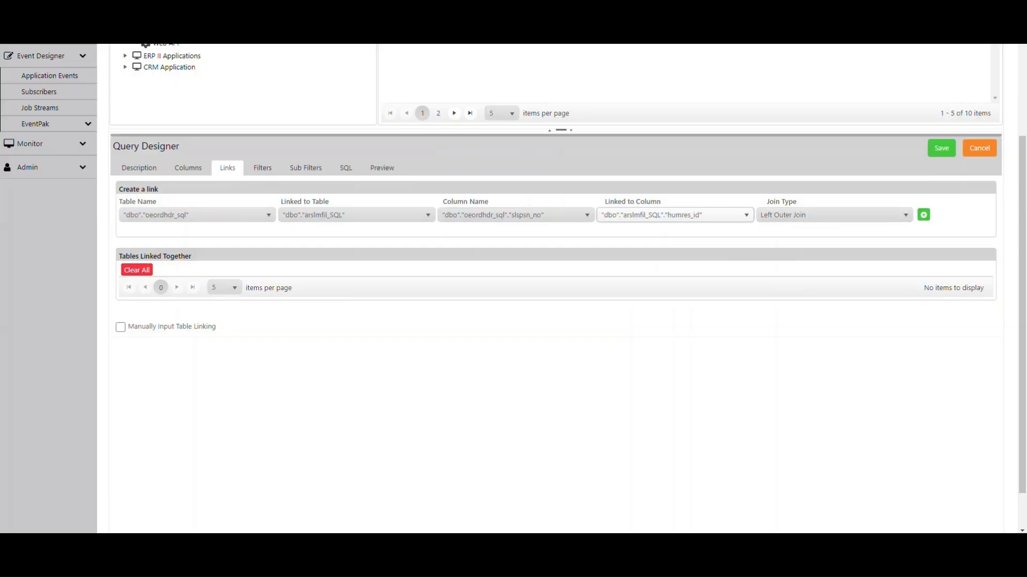
key(ctrl)
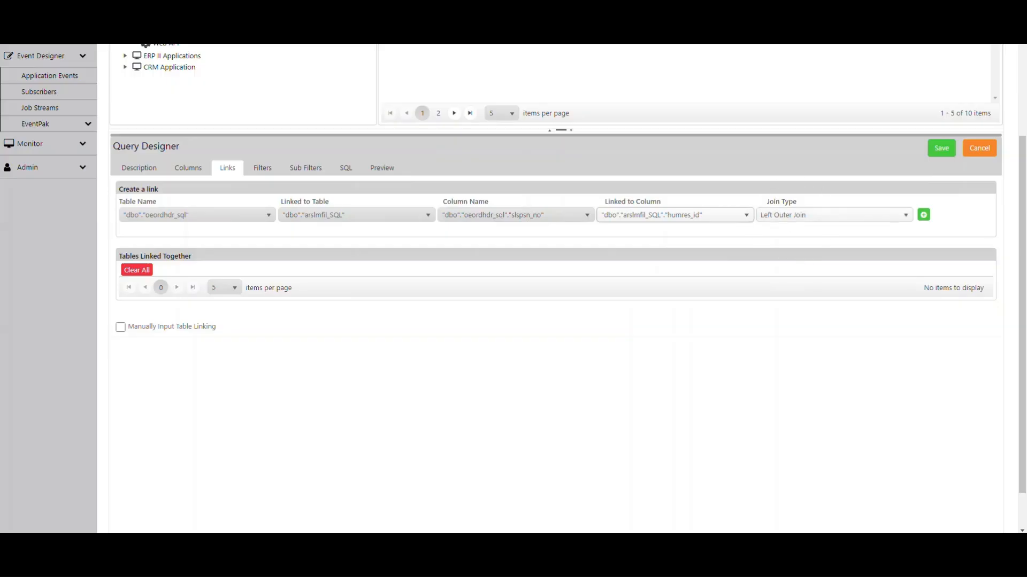
key(ctrl)
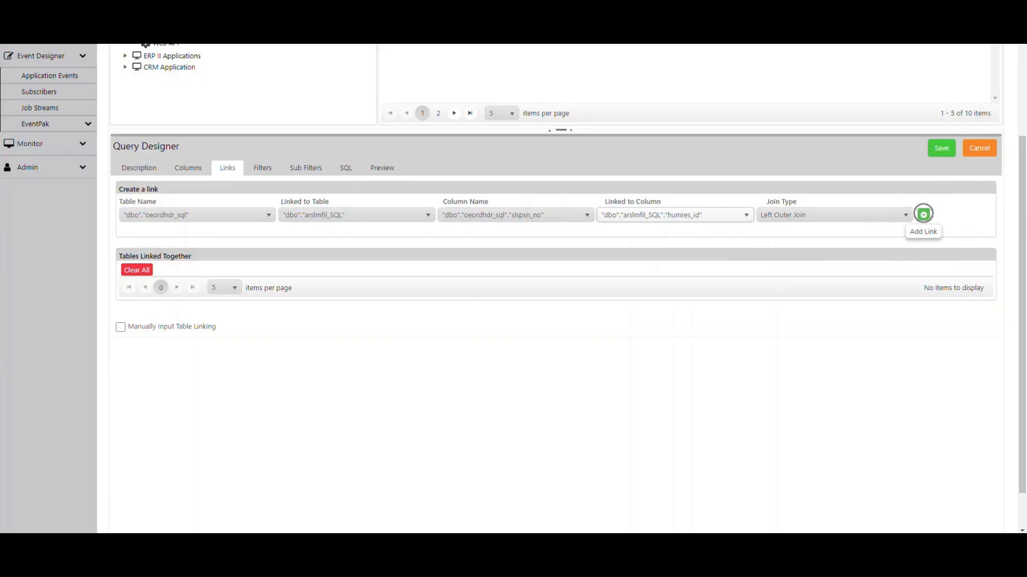
click(923, 214)
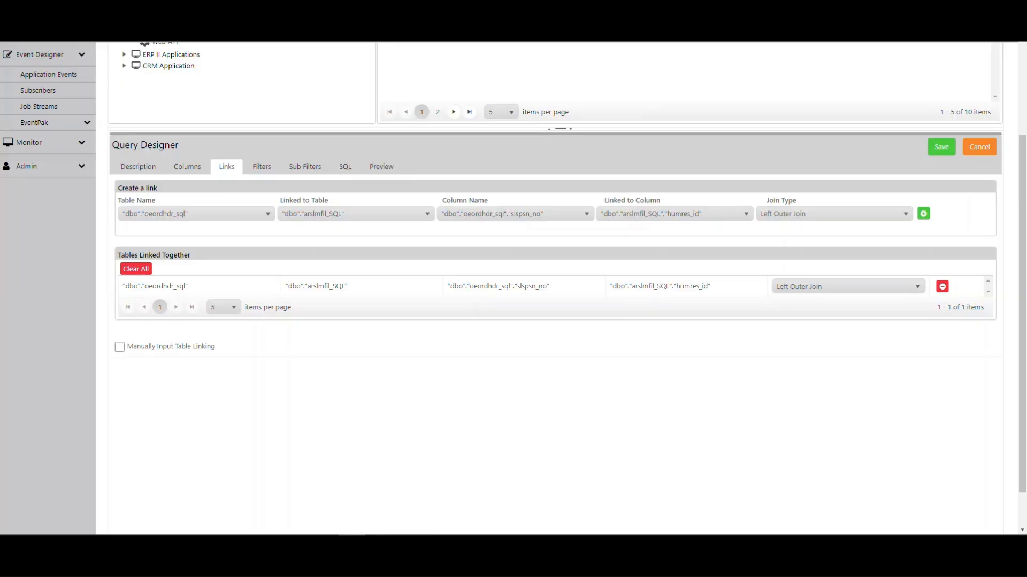
- Search the filterable columns for "ord_dt" and add the order header's ord_dt column as a query filter
click(262, 167)
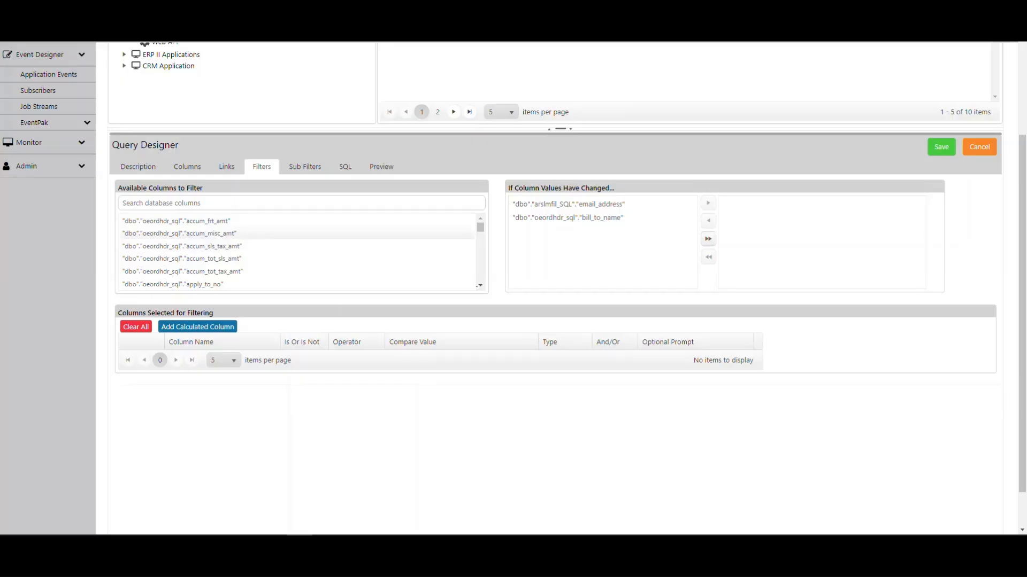
click(147, 202)
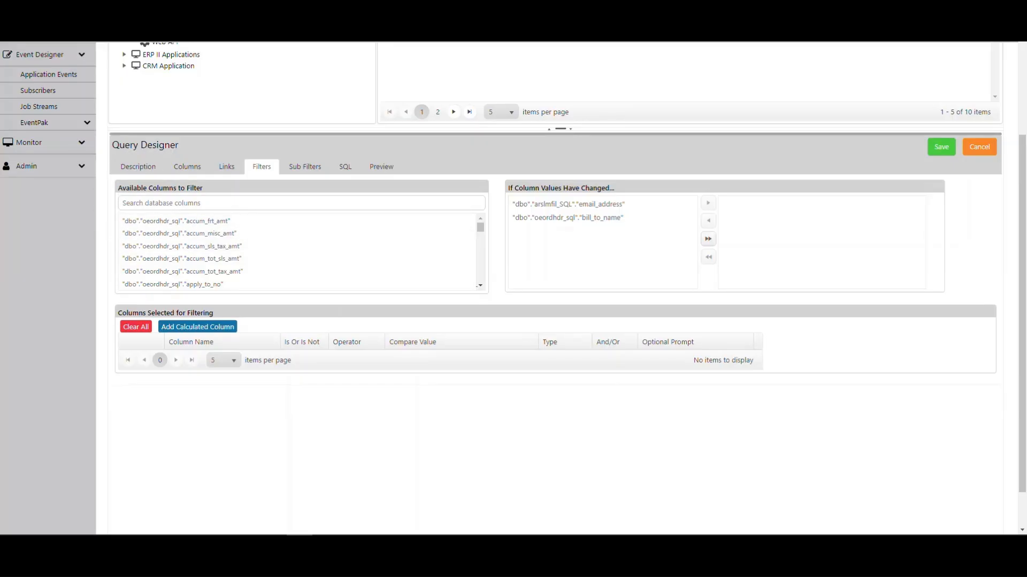
click(150, 203)
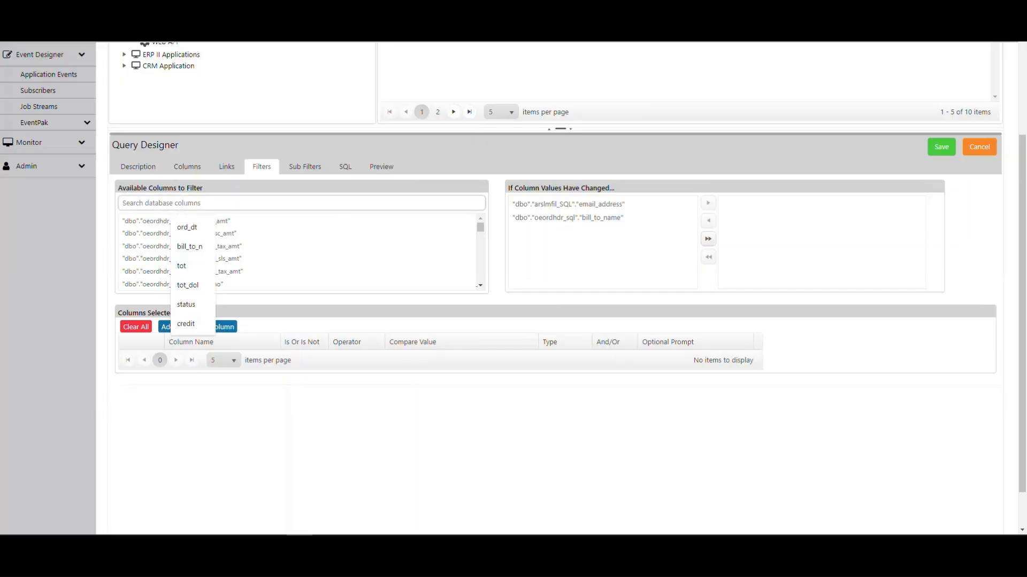
text(ord)
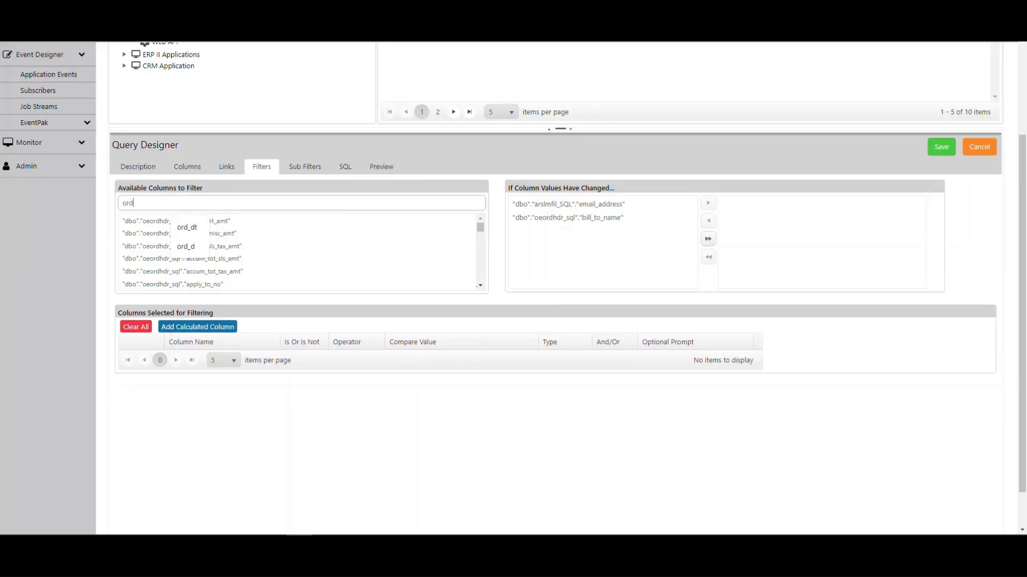
text(_dt)
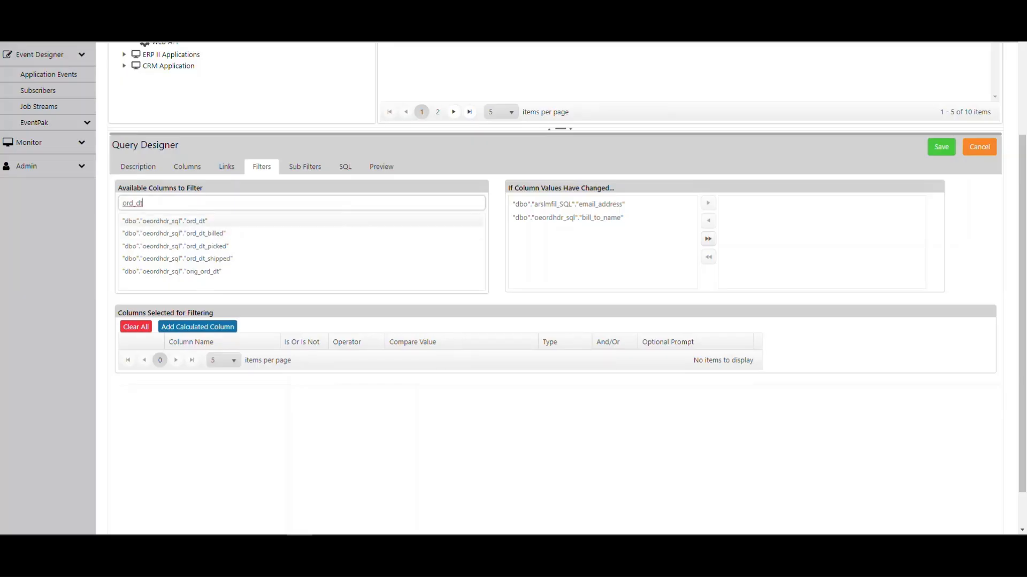
double_click(162, 221)
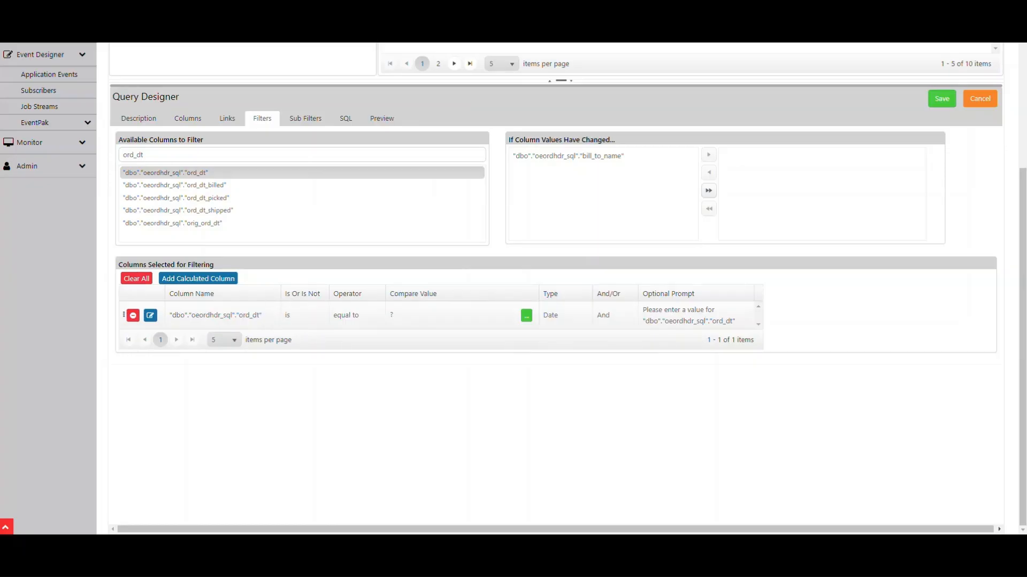
- Set the ord_dt filter's operator to greater than or equal to
click(354, 315)
click(375, 316)
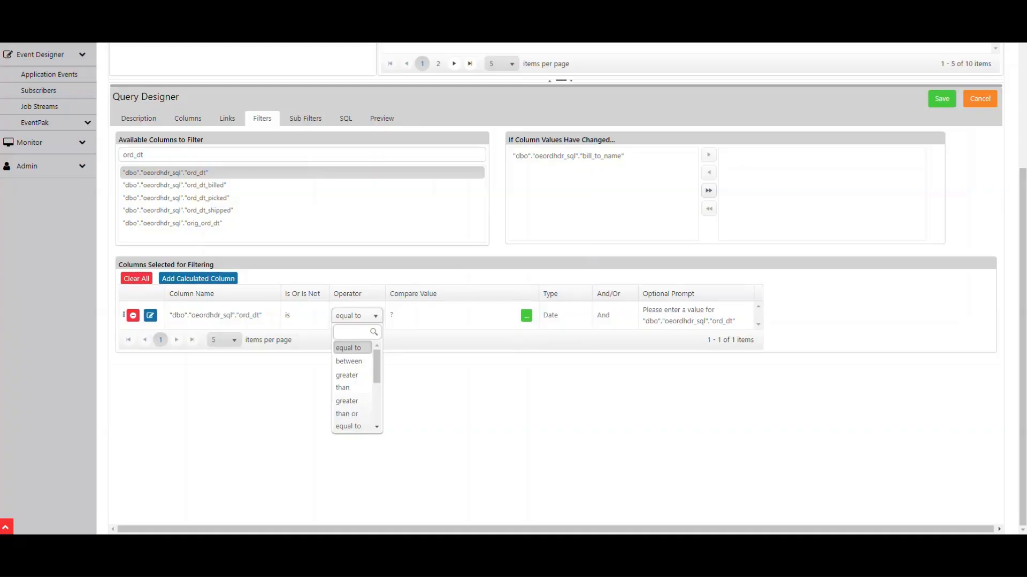
click(348, 413)
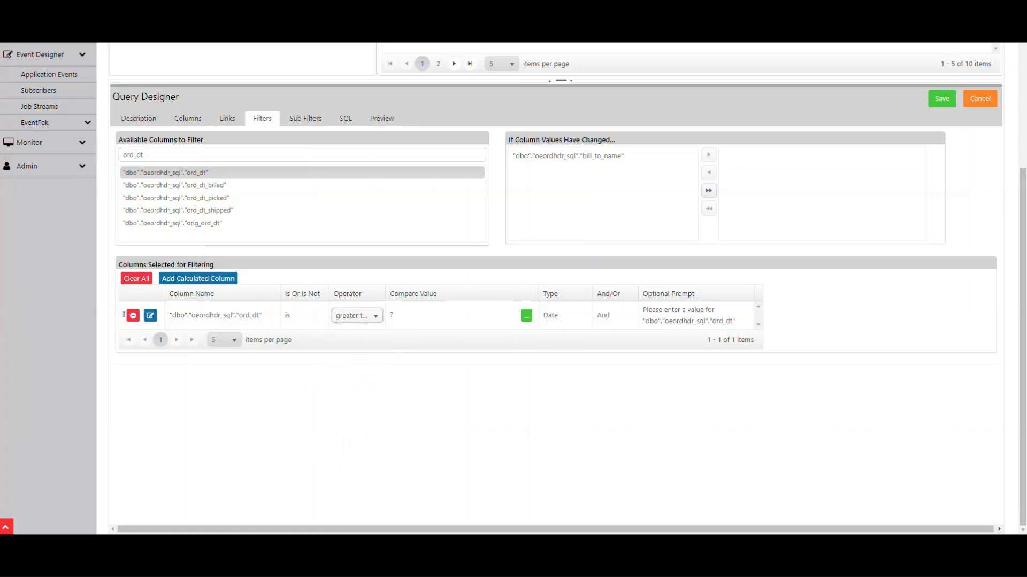
- Set the ord_dt filter's compare value to the variable %Last Month Start Date MM/DD/YYYY%
click(526, 316)
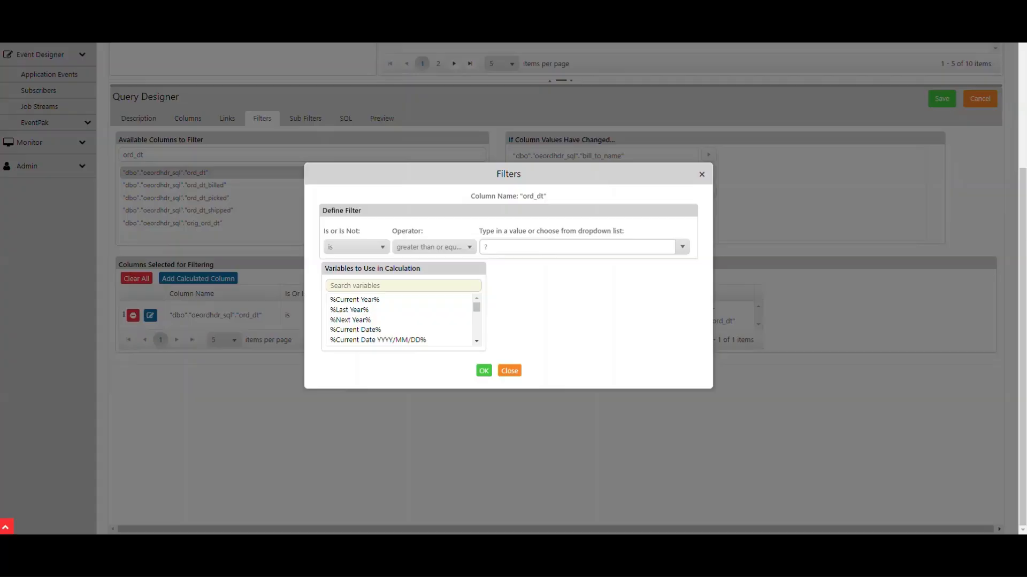
drag(477, 308, 476, 332)
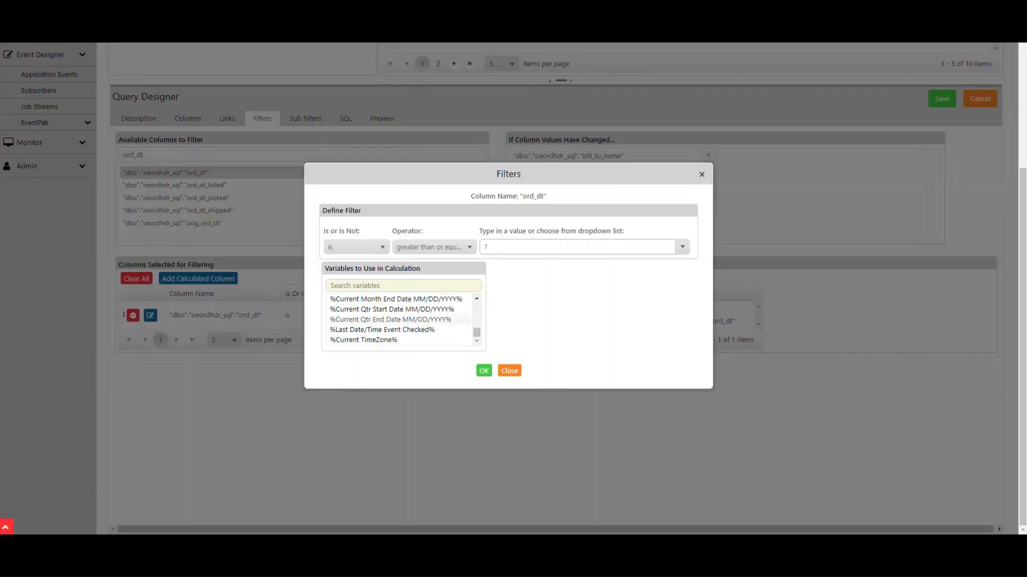
scroll(399, 315, up, 5)
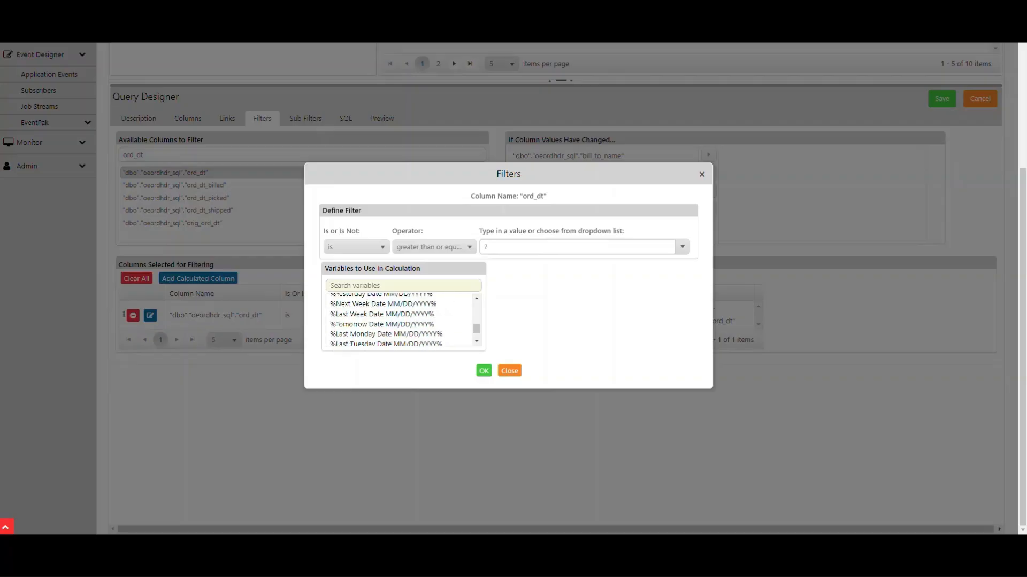
scroll(398, 319, down, 5)
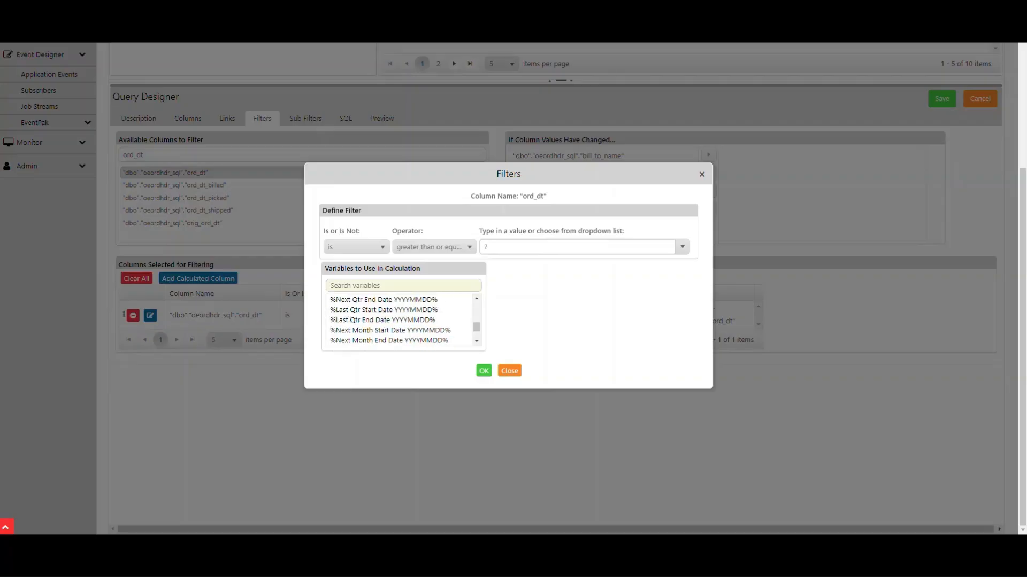
scroll(398, 321, down, 5)
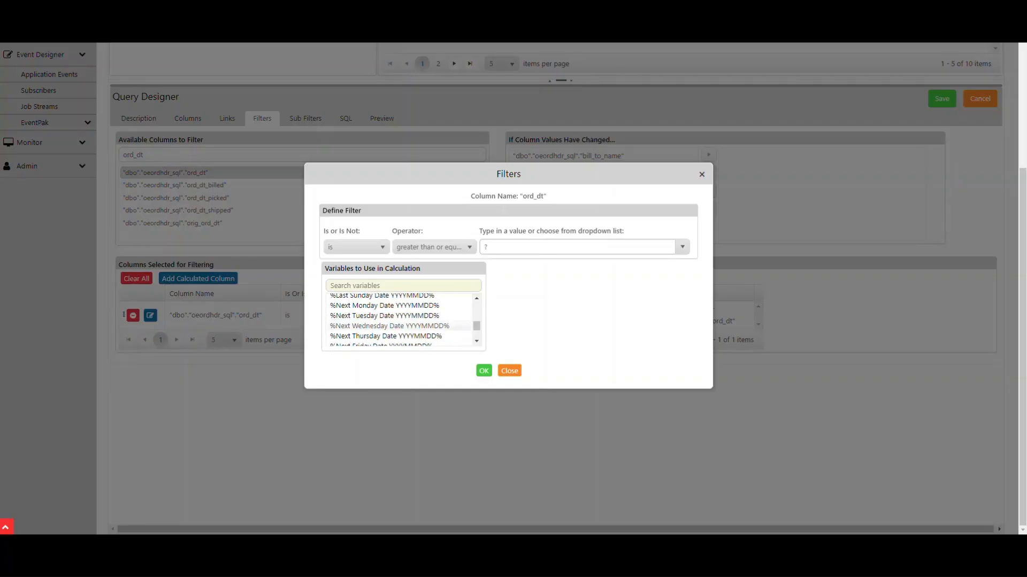
scroll(398, 320, up, 5)
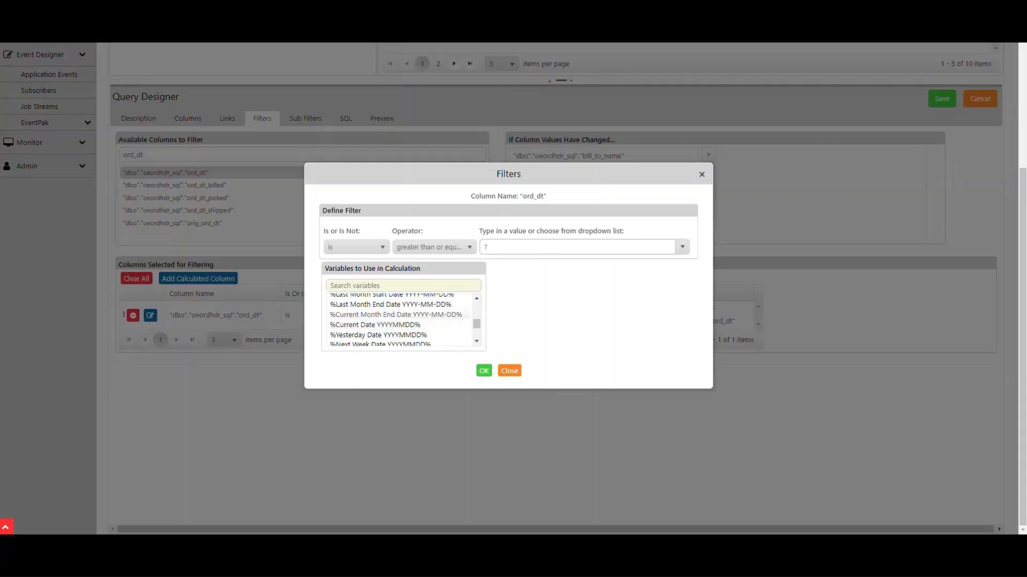
scroll(398, 321, down, 5)
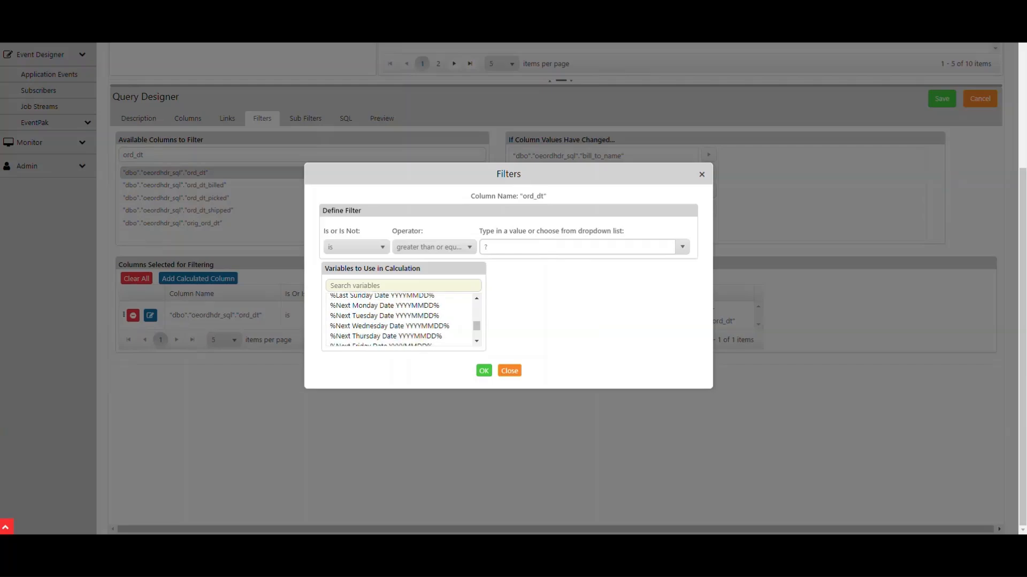
scroll(398, 319, up, 5)
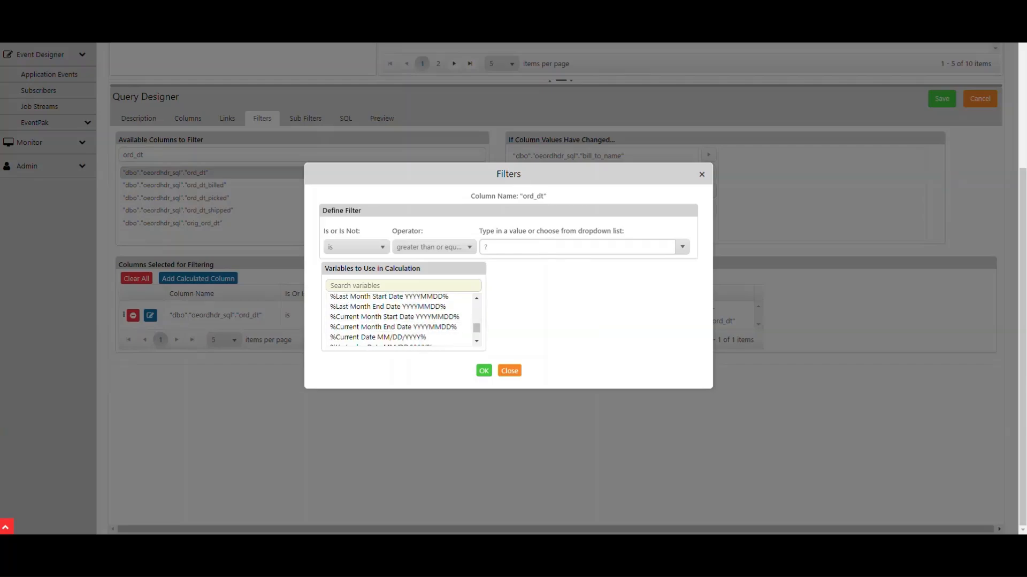
scroll(398, 320, down, 5)
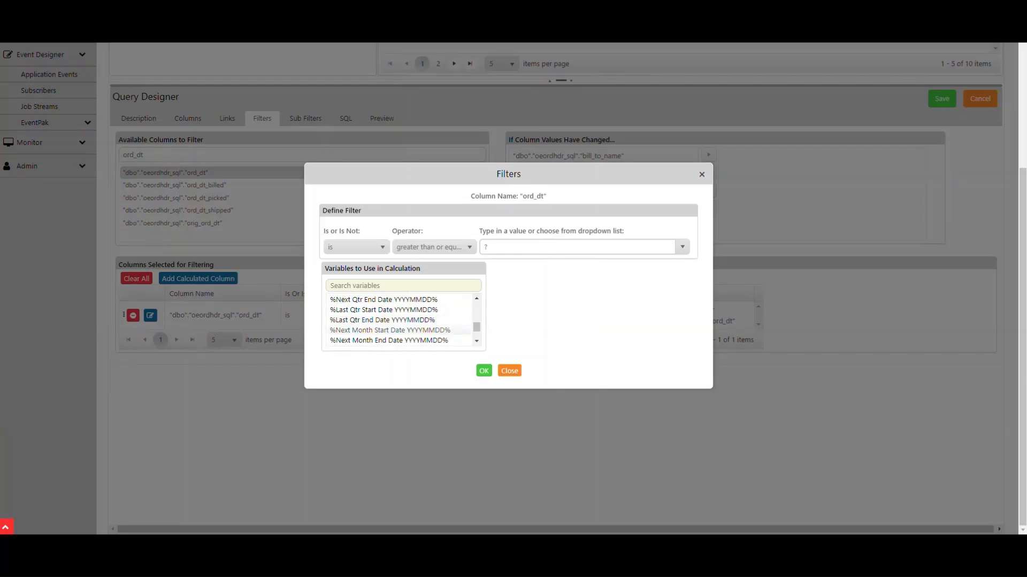
scroll(398, 327, down, 5)
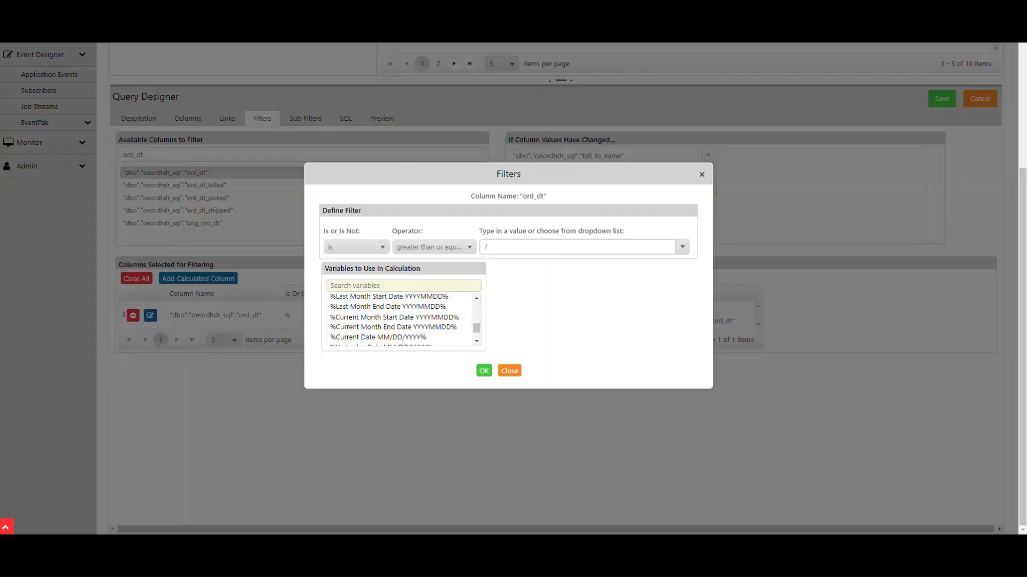
scroll(401, 319, down, 3)
scroll(401, 319, down, 5)
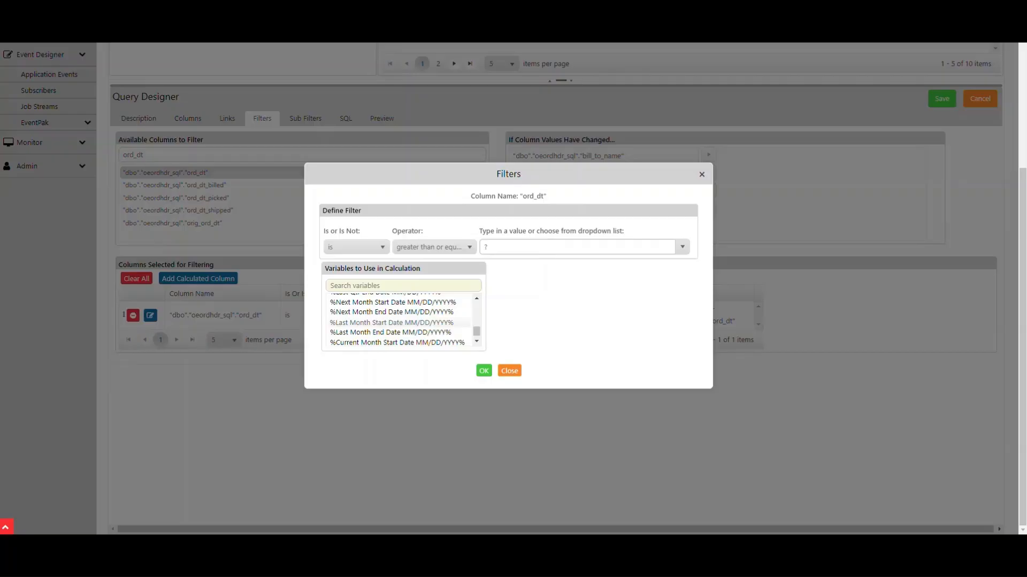
click(400, 322)
double_click(363, 321)
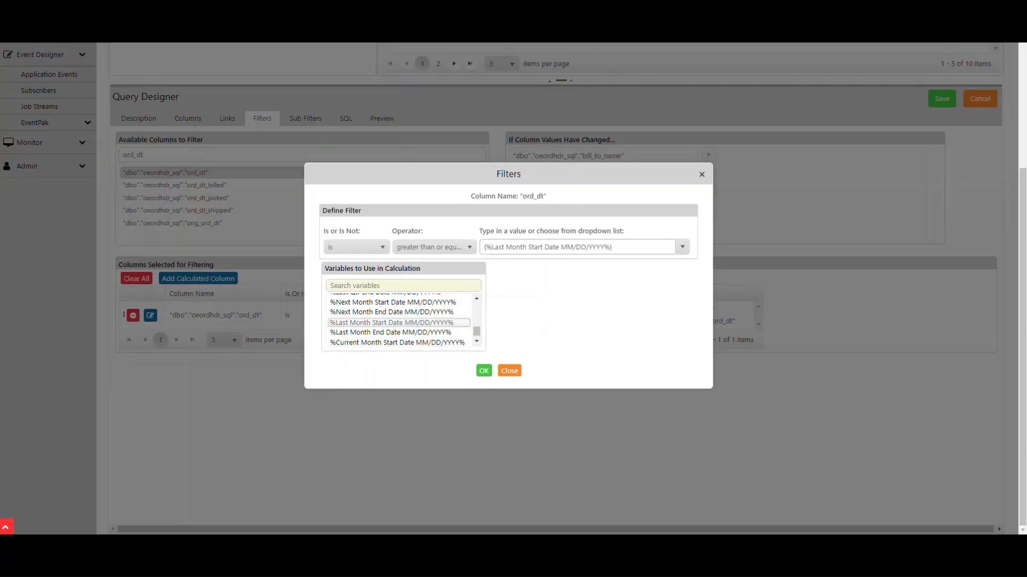
key(ctrl)
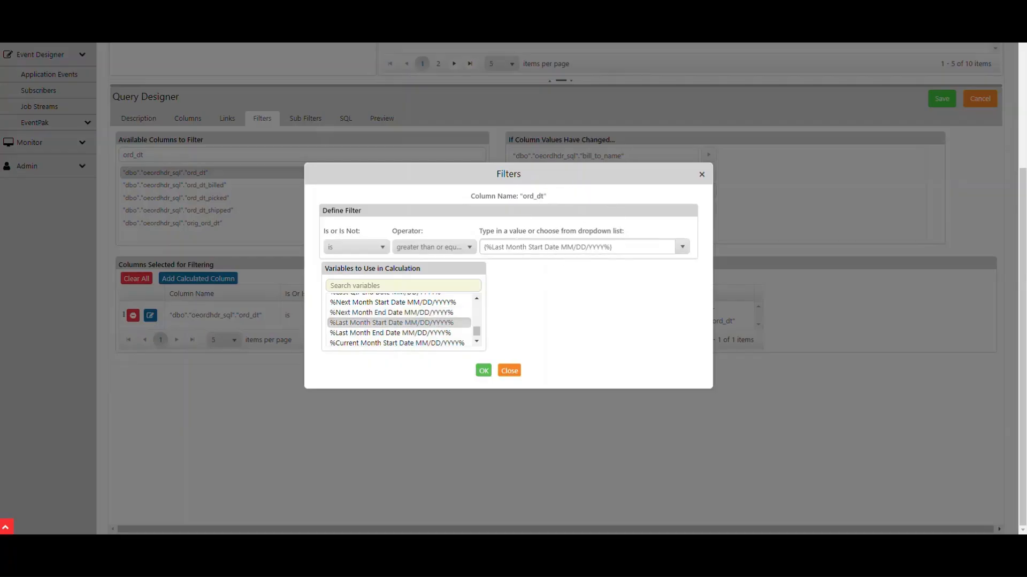
key(ctrl)
click(483, 370)
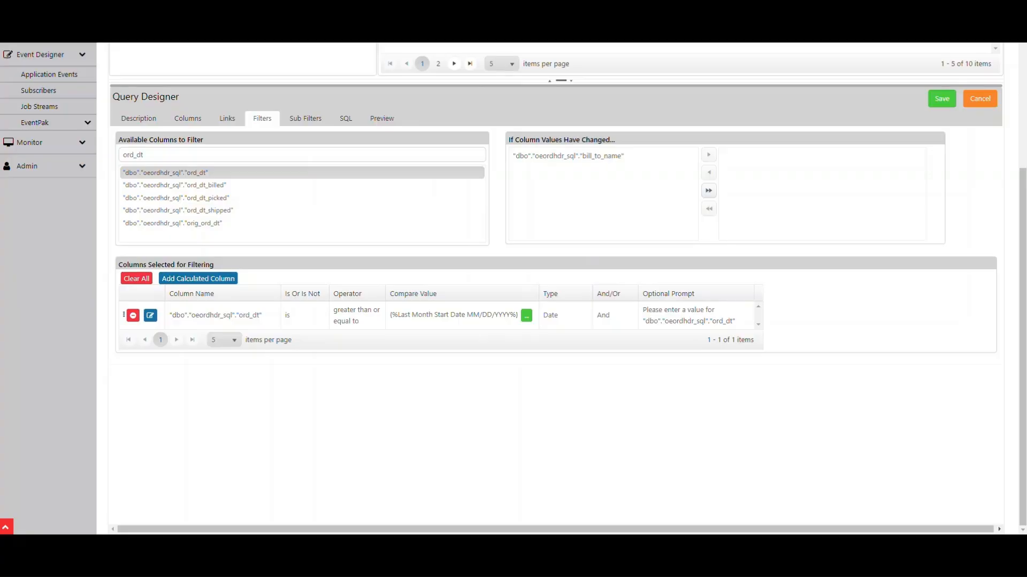
- Add ord_dt as a second filter and set its operator to less than or equal to
ctrl+click(185, 173)
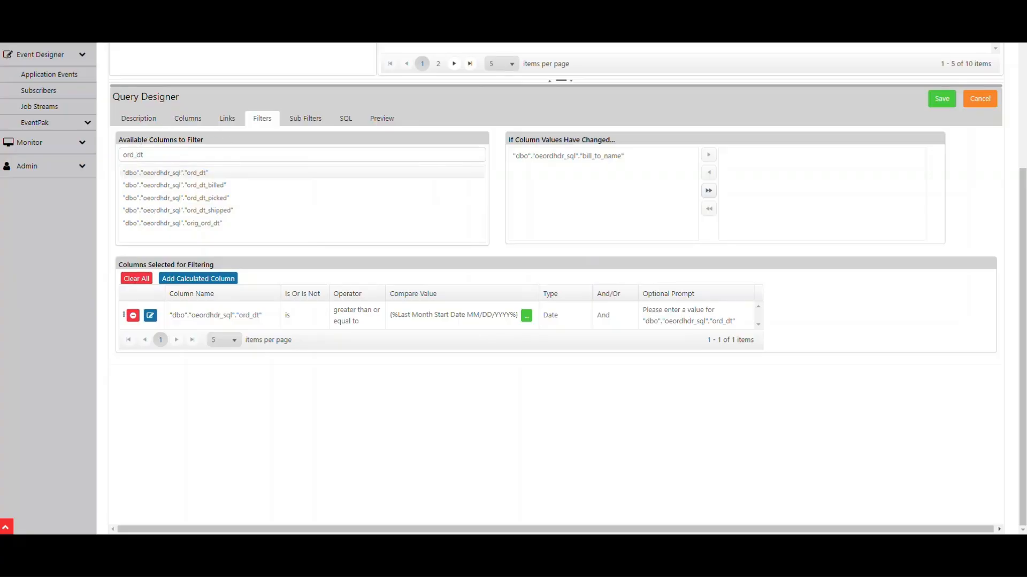
click(185, 172)
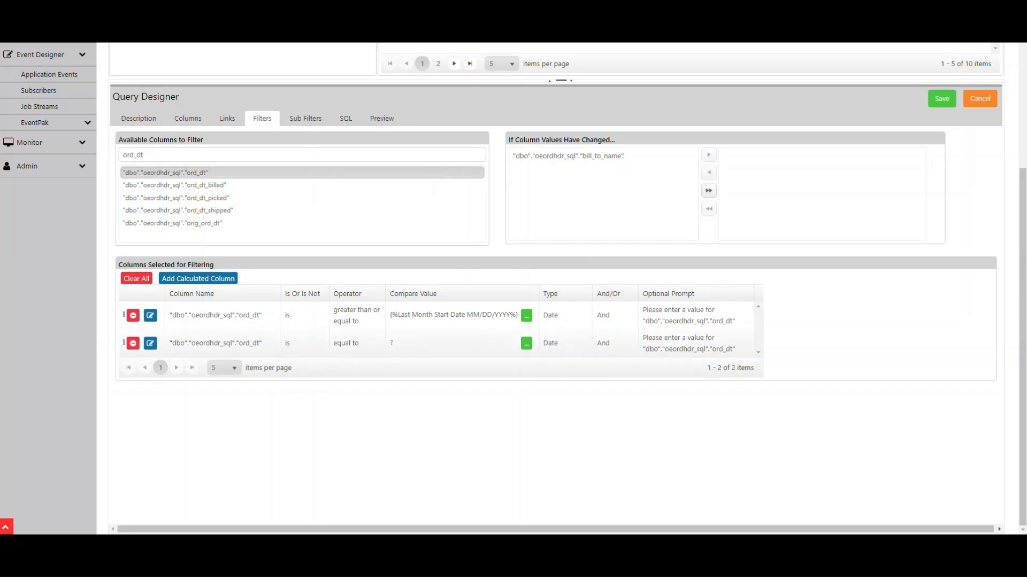
click(364, 347)
click(372, 344)
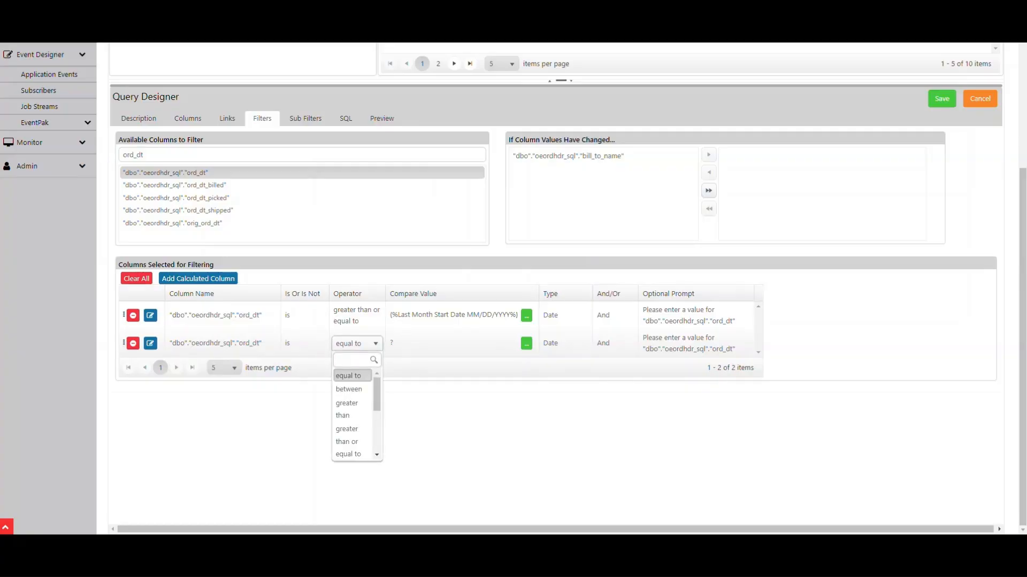
scroll(353, 415, down, 3)
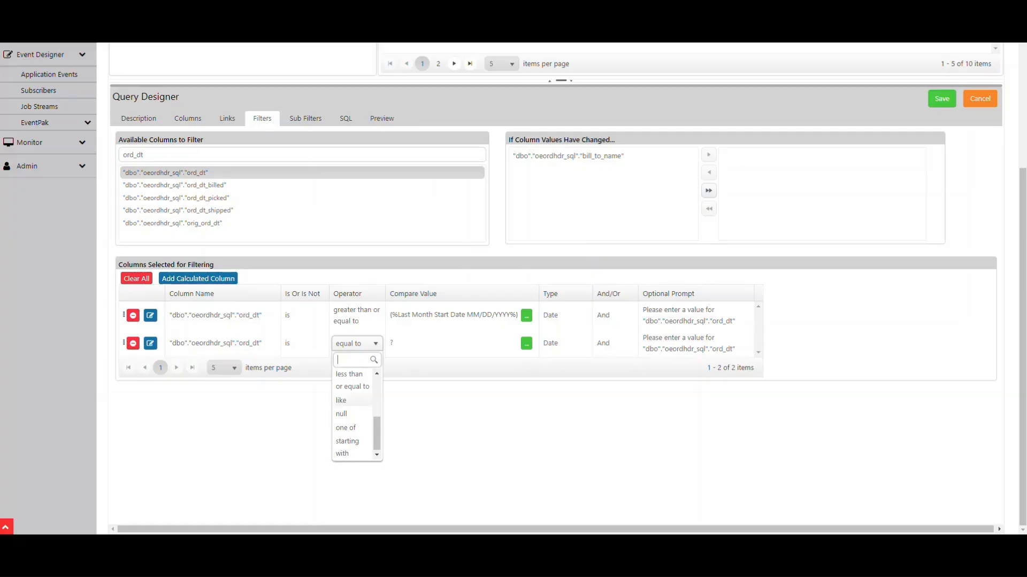
scroll(352, 414, up, 2)
click(348, 414)
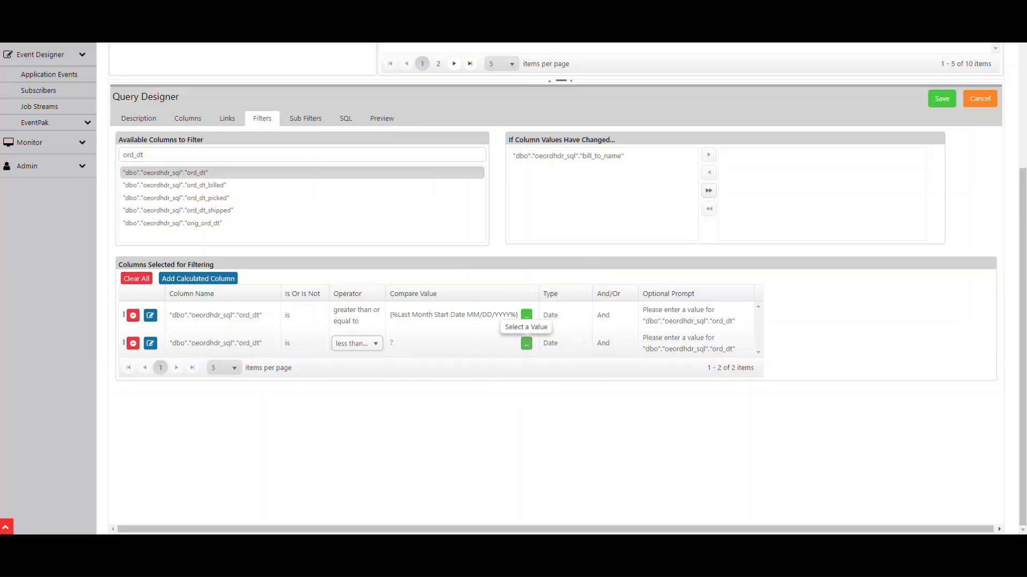
- Set the second ord_dt filter's compare value to the variable %Last Month End Date MM/DD/YYYY% and preview the query
click(526, 316)
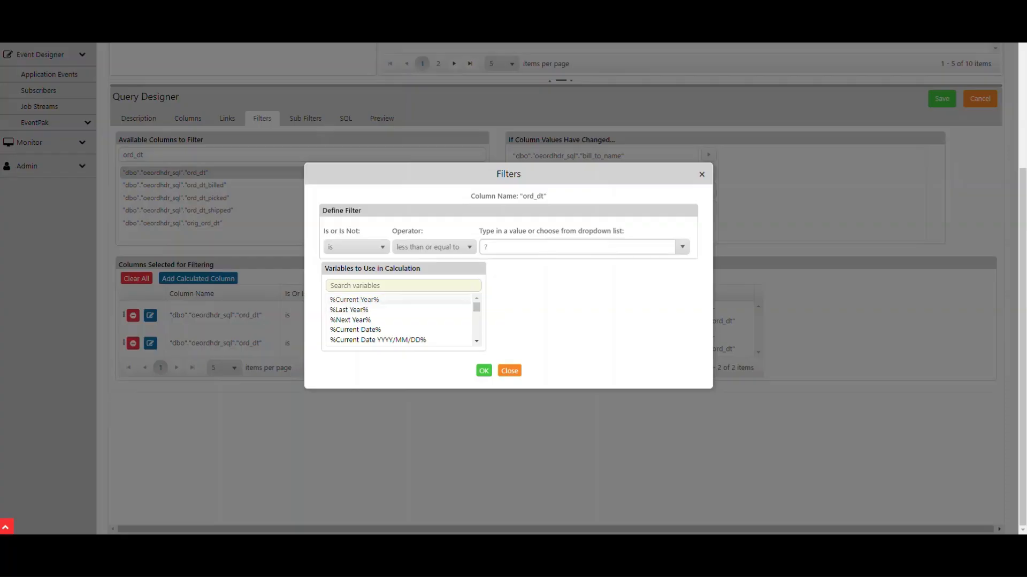
scroll(401, 319, down, 2)
scroll(401, 320, down, 10)
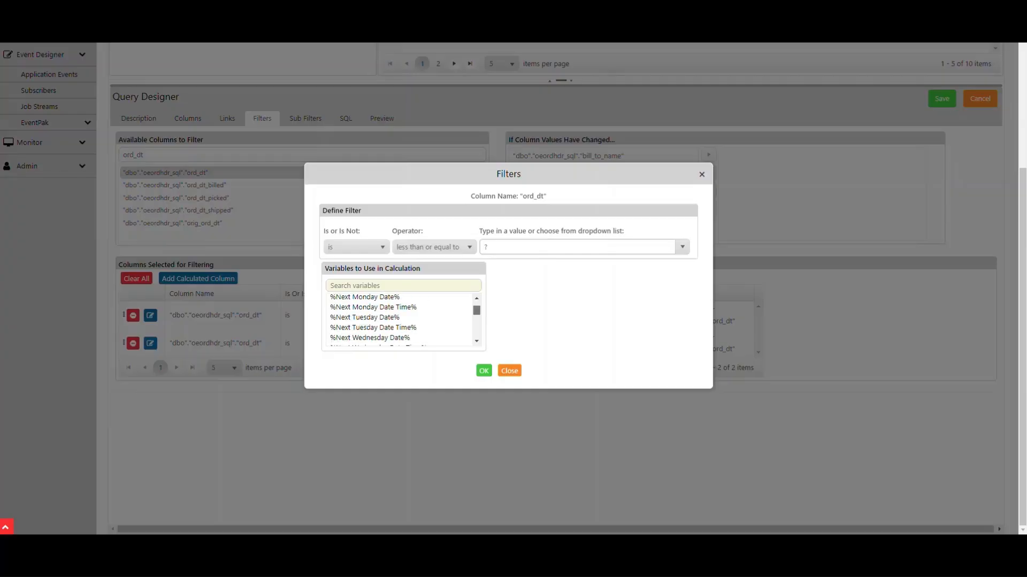
scroll(402, 320, down, 10)
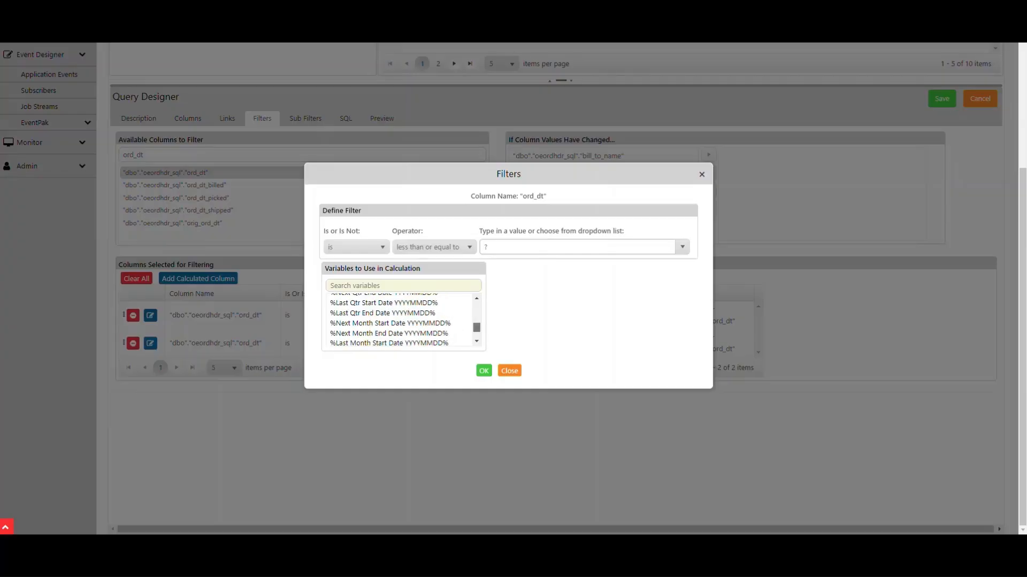
scroll(401, 319, down, 10)
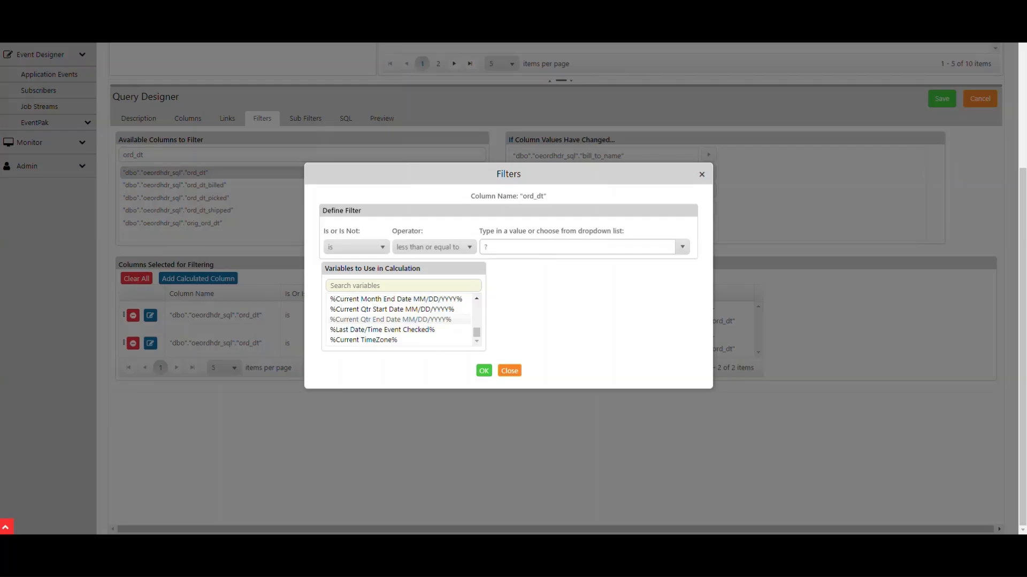
scroll(401, 319, up, 5)
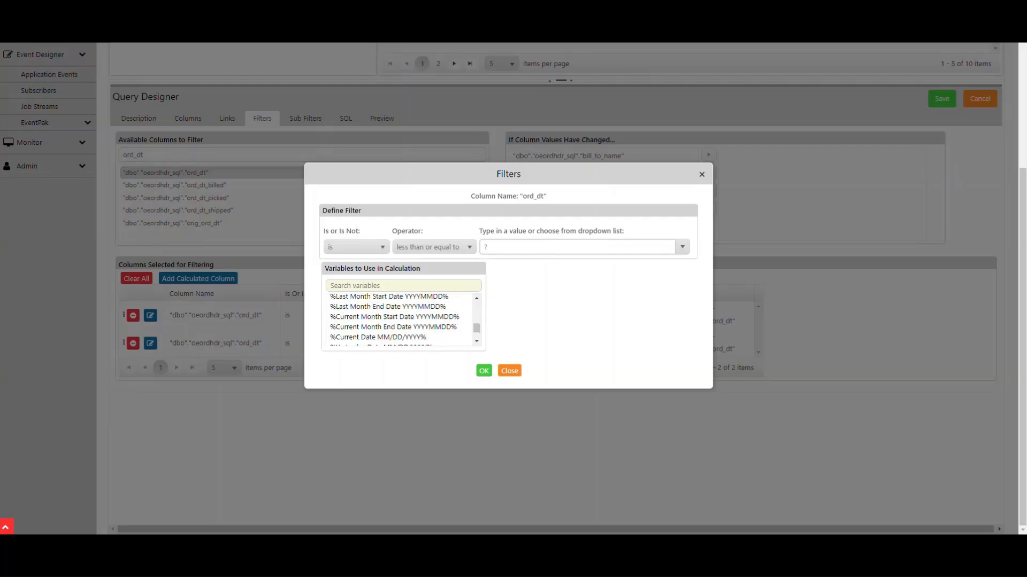
scroll(401, 319, down, 2)
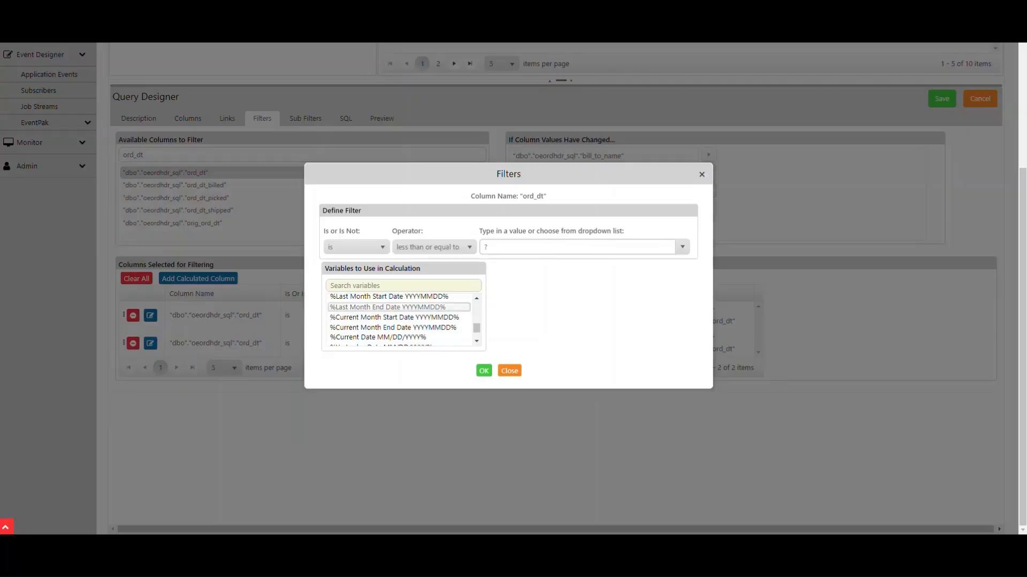
scroll(401, 318, down, 4)
scroll(401, 319, up, 4)
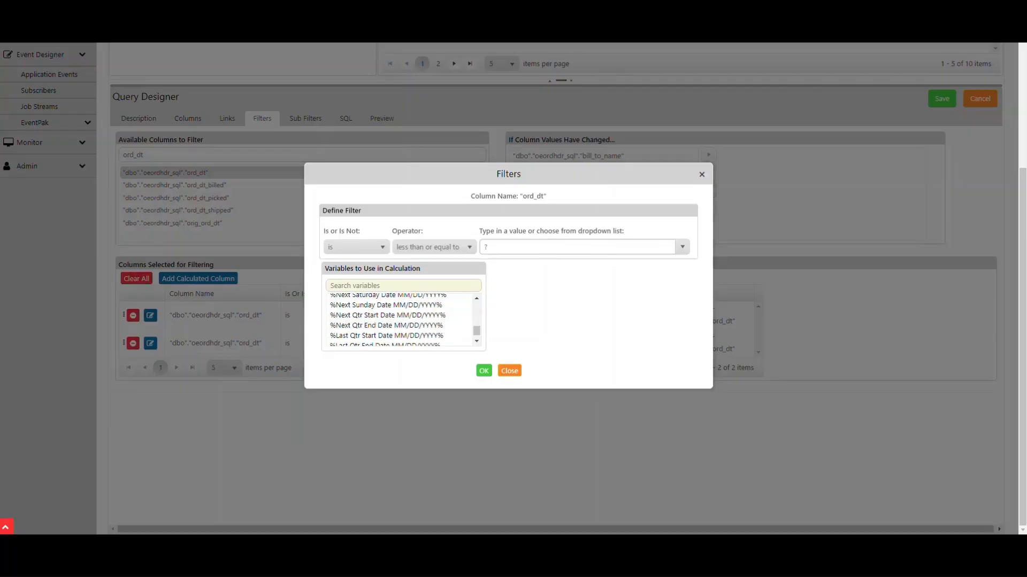
click(399, 333)
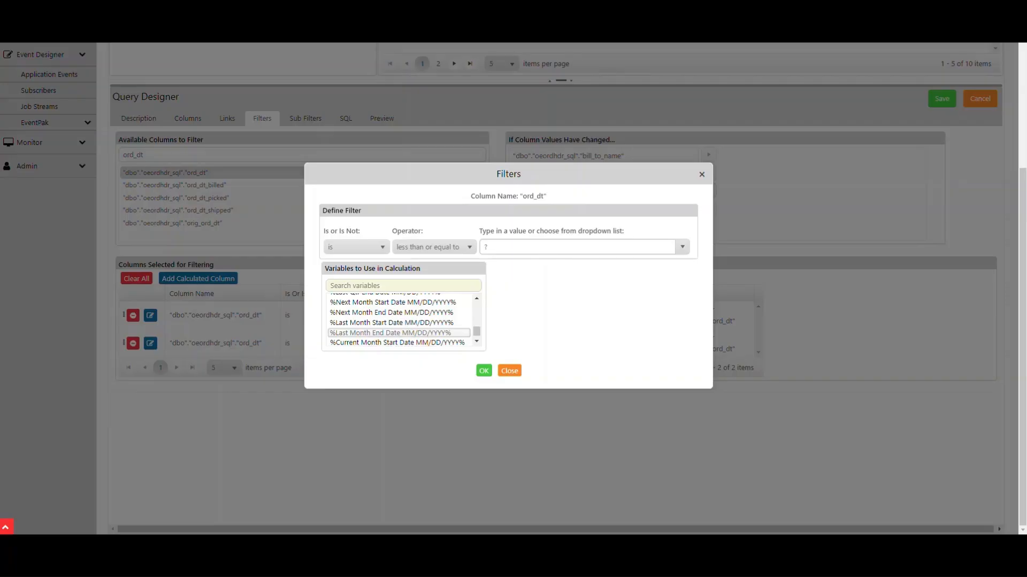
double_click(399, 333)
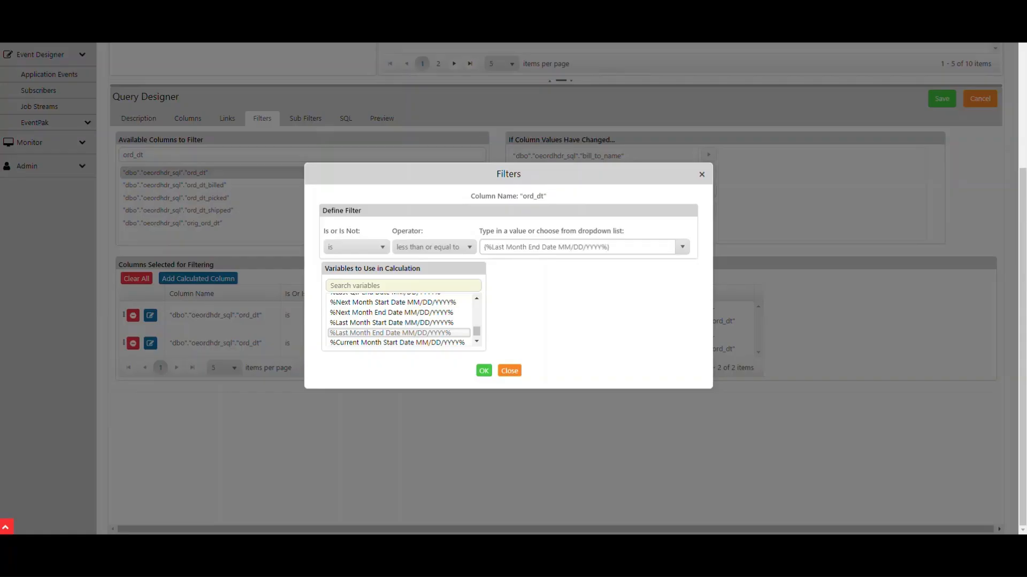
click(484, 371)
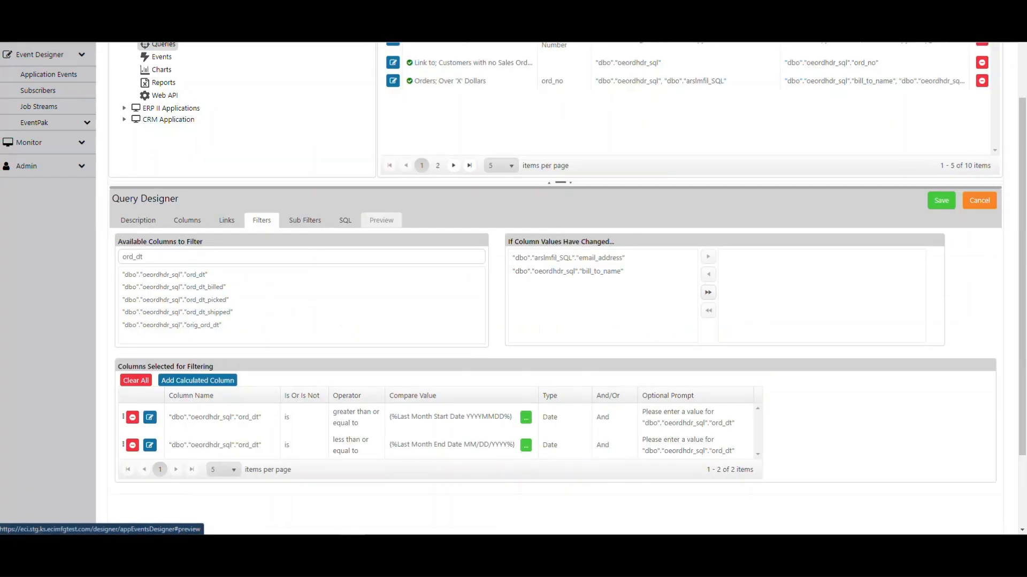
click(381, 220)
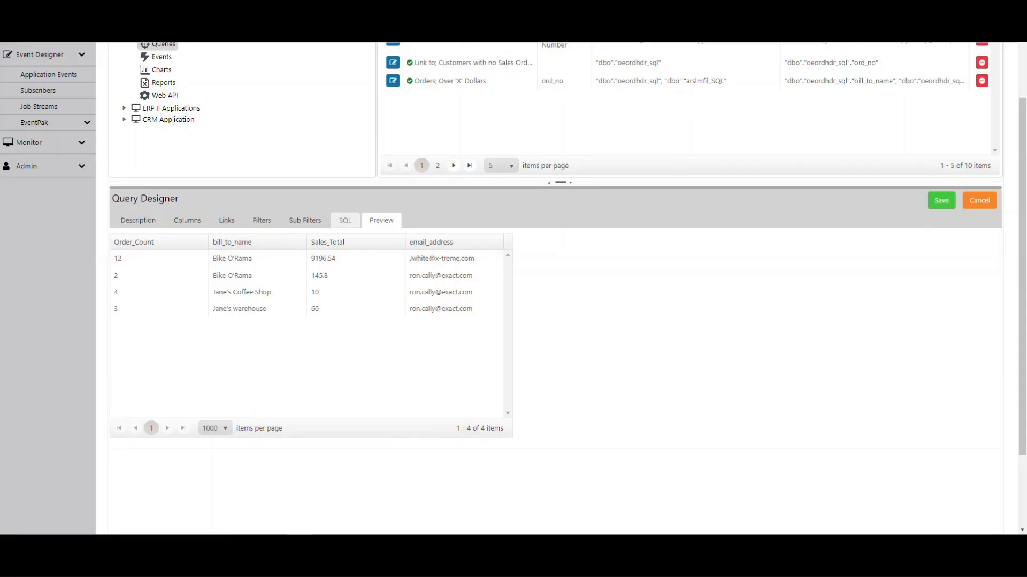
- Add the SUM of the order header's tot_dollars as a sub filter with the operator greater than
click(305, 220)
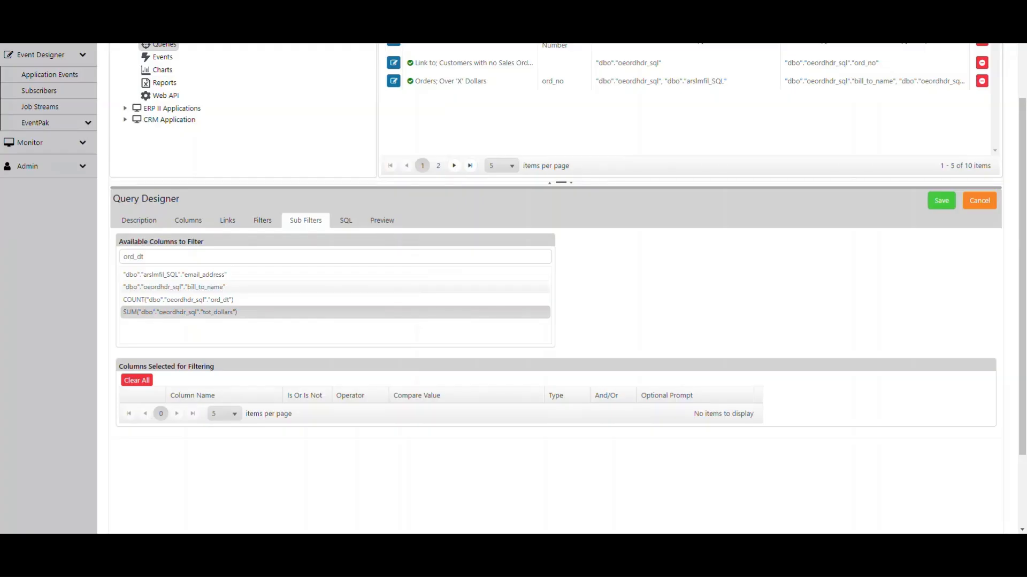
double_click(218, 314)
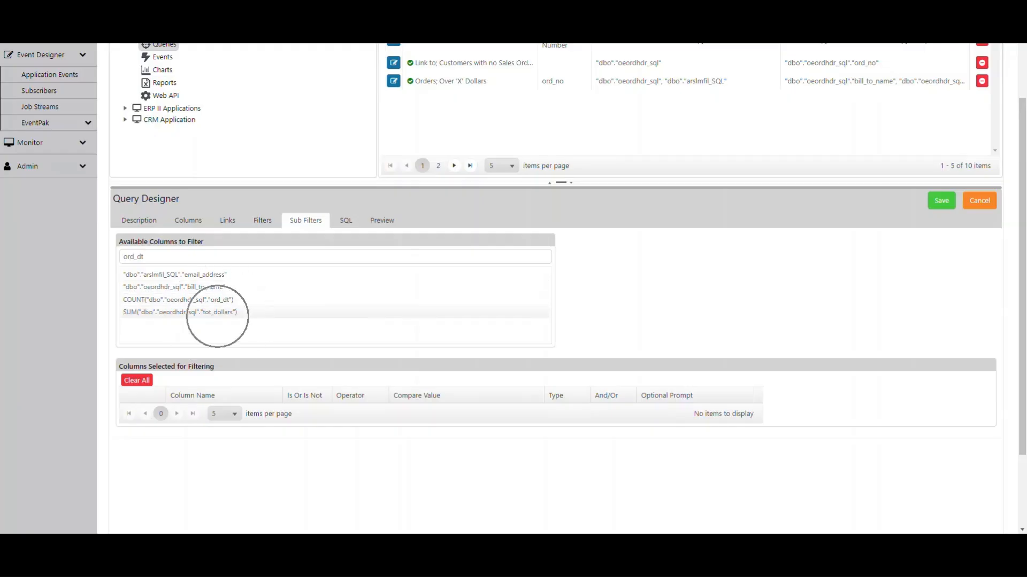
double_click(218, 314)
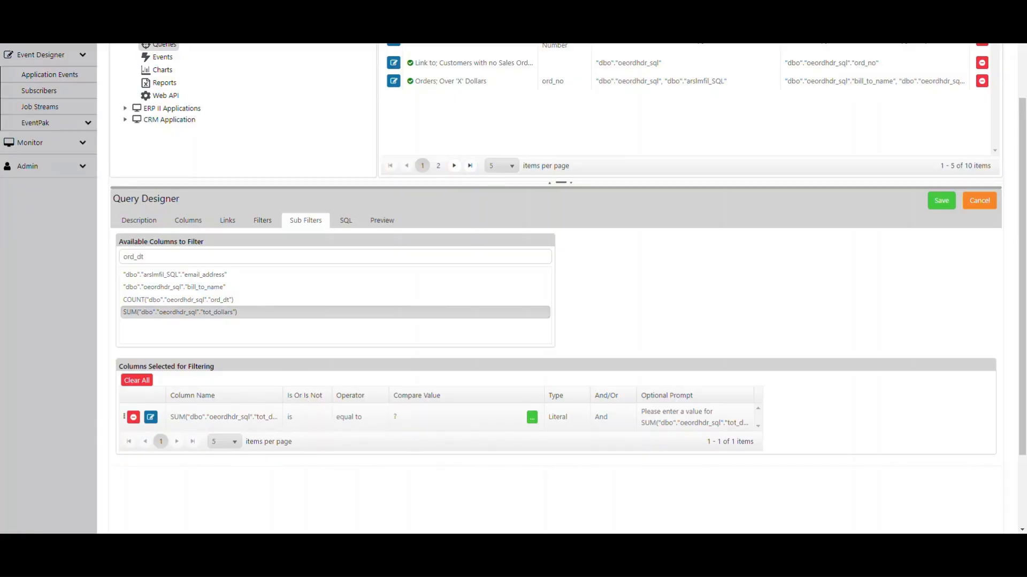
click(373, 420)
click(378, 418)
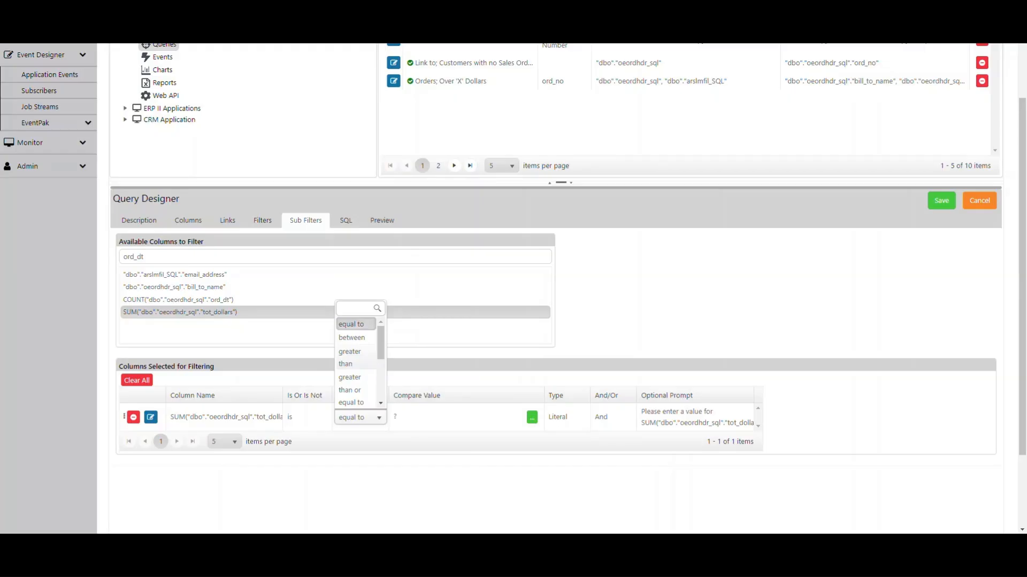
click(349, 357)
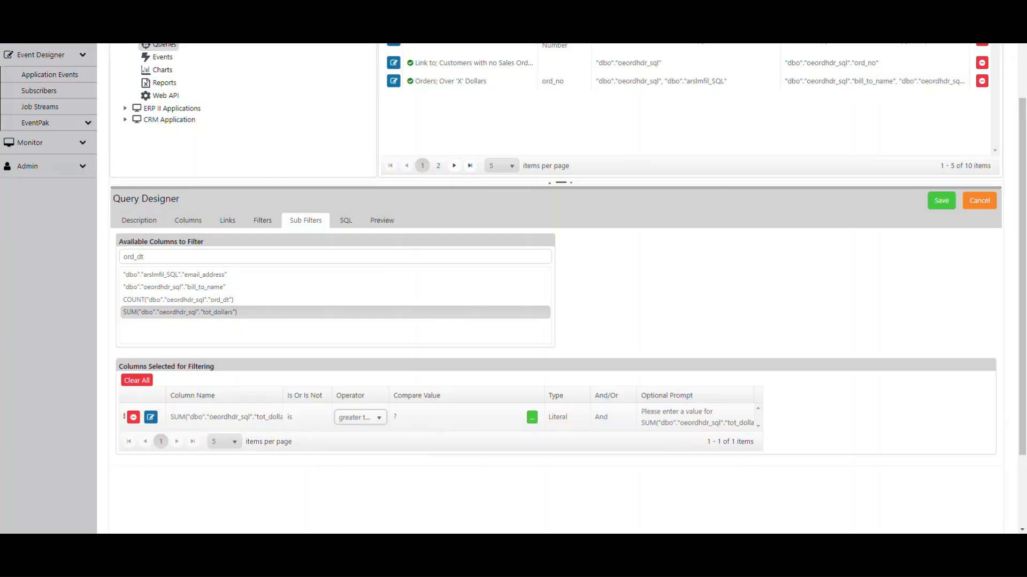
- Set the tot_dollars sub filter's optional prompt to "Sales orders totaling more than ?"
click(416, 415)
click(695, 417)
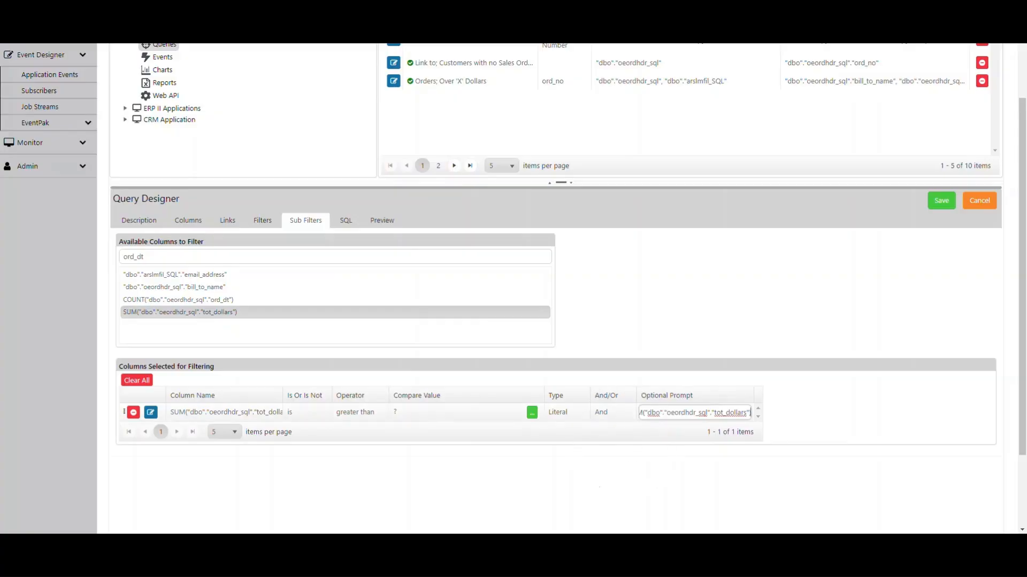
key(ctrl+a)
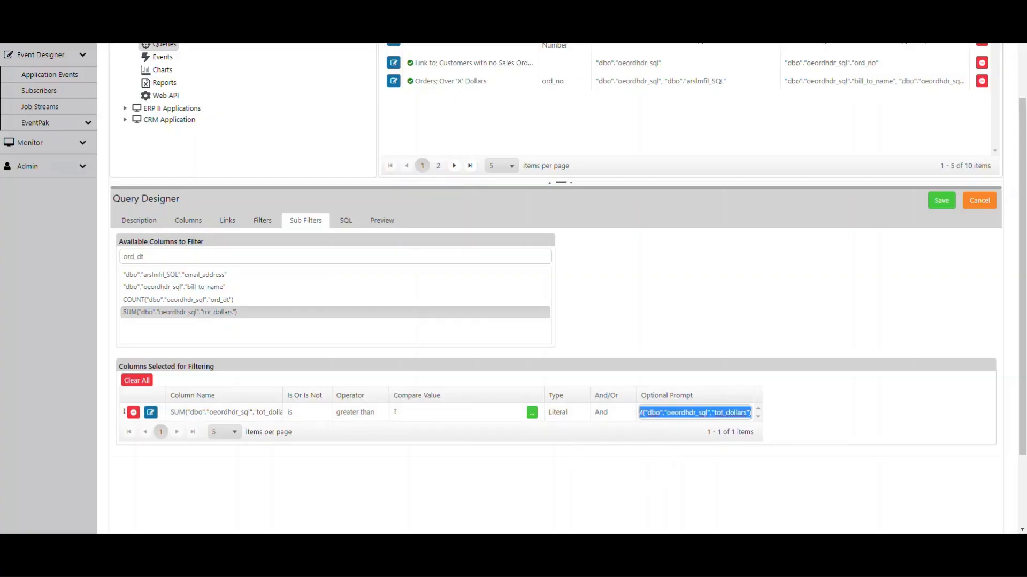
text(Sales orde)
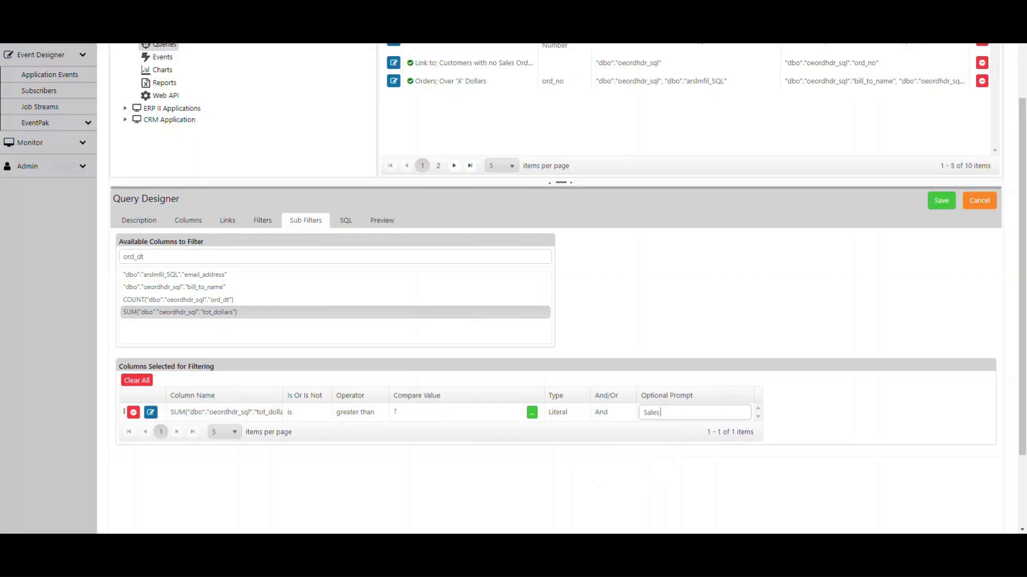
text(rs totaling more than $)
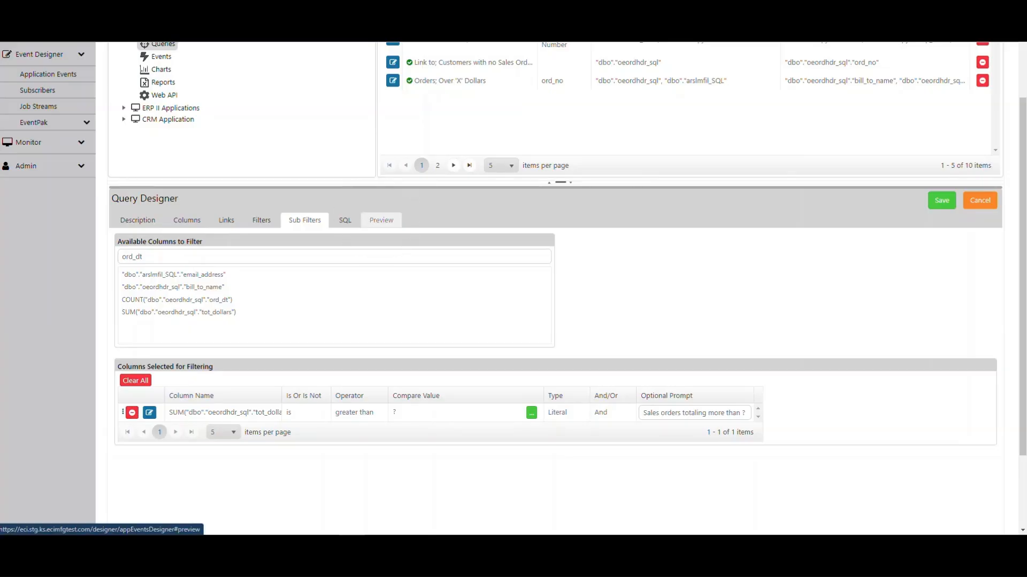
- Preview the query with 1000 as the answer to the sales total prompt, and save the query
click(381, 219)
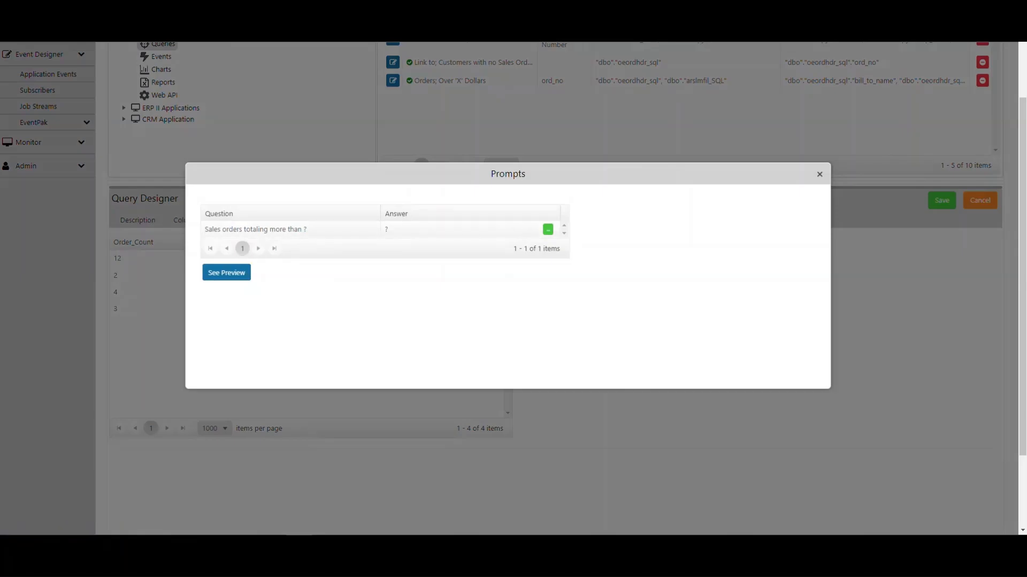
click(393, 229)
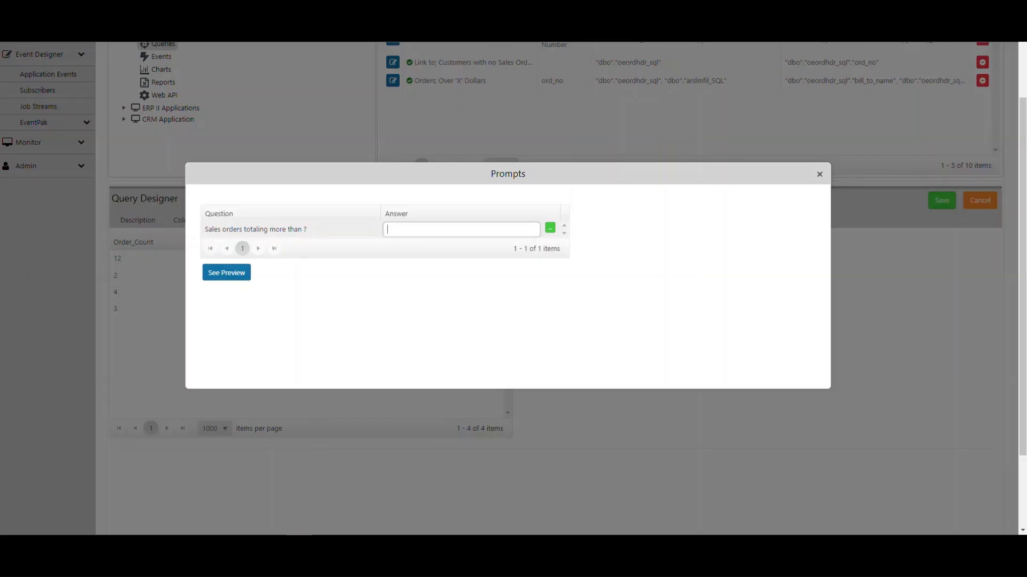
text(1000)
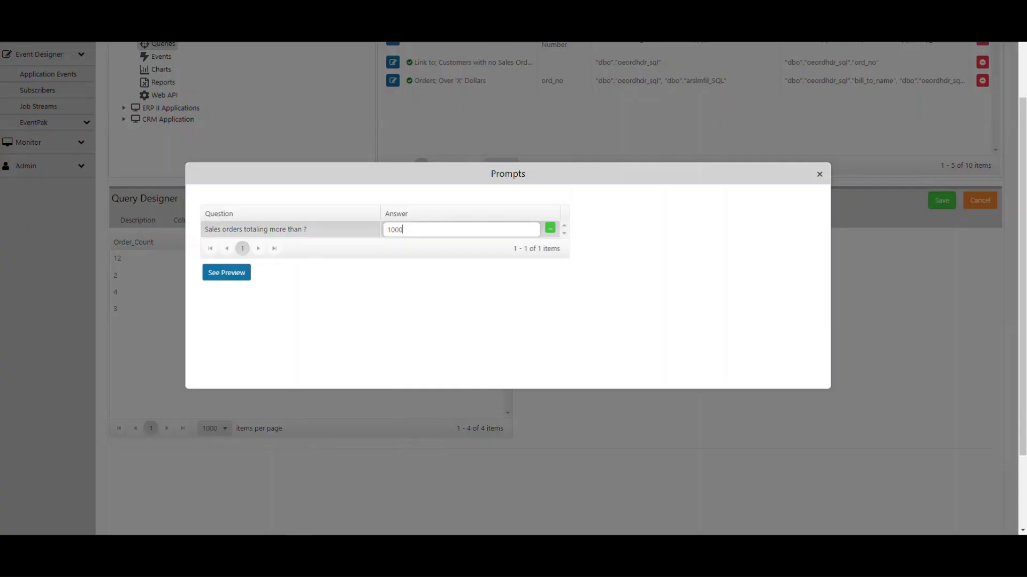
click(226, 273)
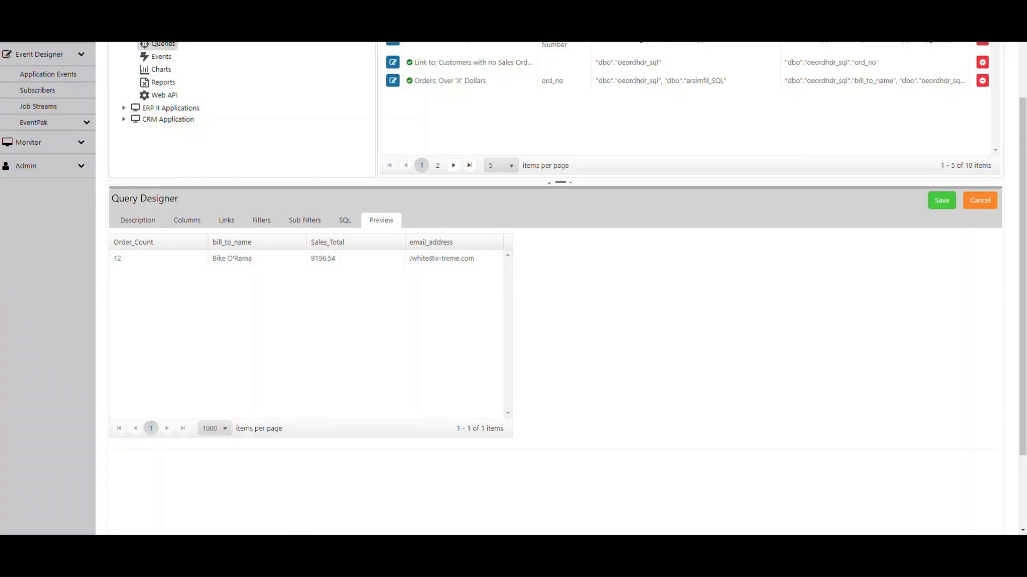
click(942, 200)
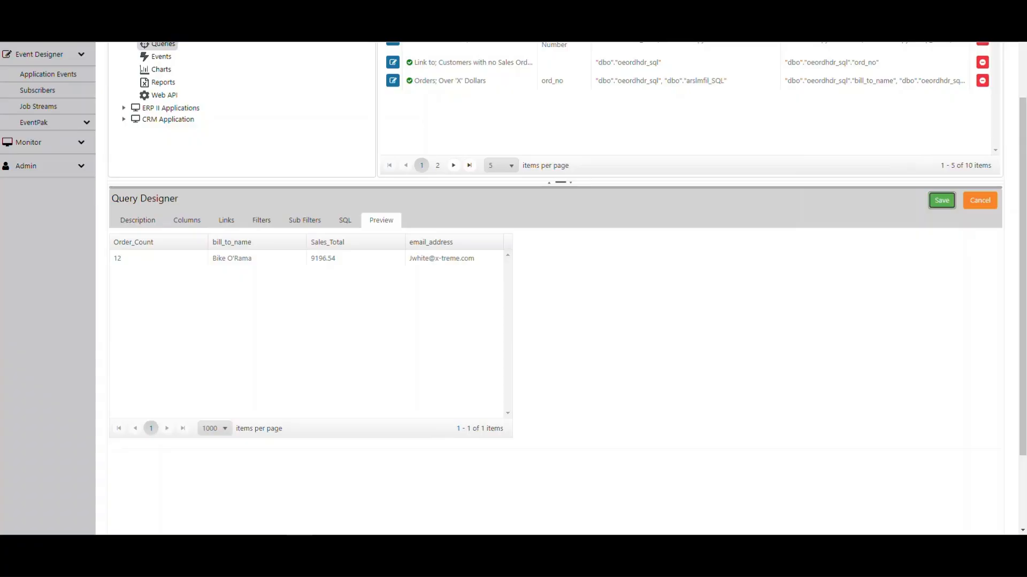